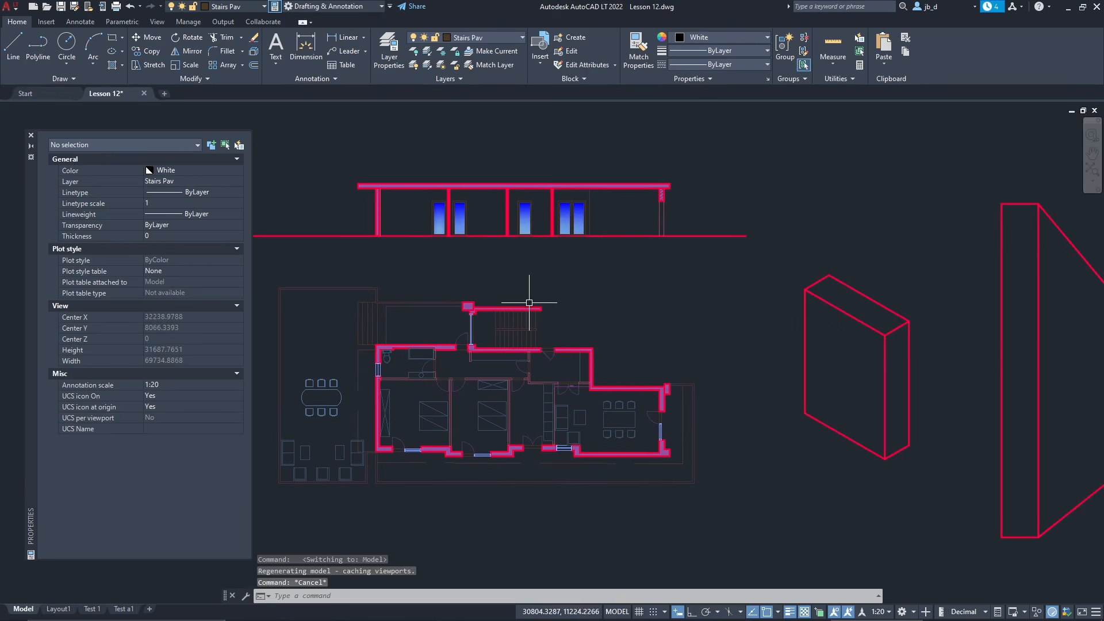
Step: Examine the floor plan and the linear dimension across the double door near the living room
{"action": "scroll", "coordinate": [624, 380], "scroll_direction": "down", "scroll_amount": 2}
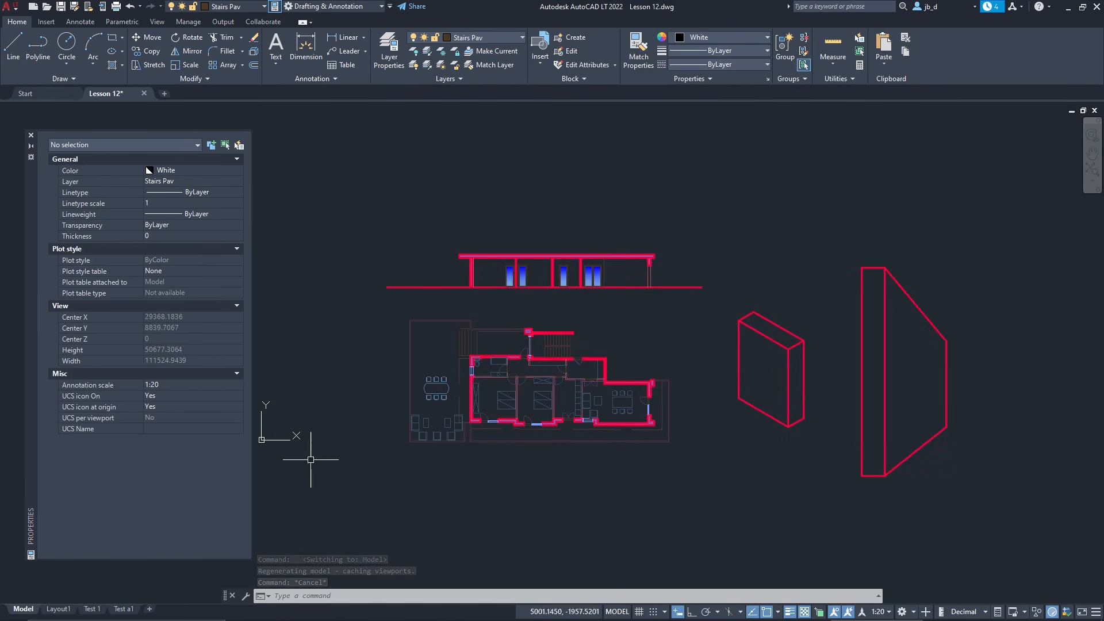
{"action": "scroll", "coordinate": [515, 423], "scroll_direction": "up", "scroll_amount": 5}
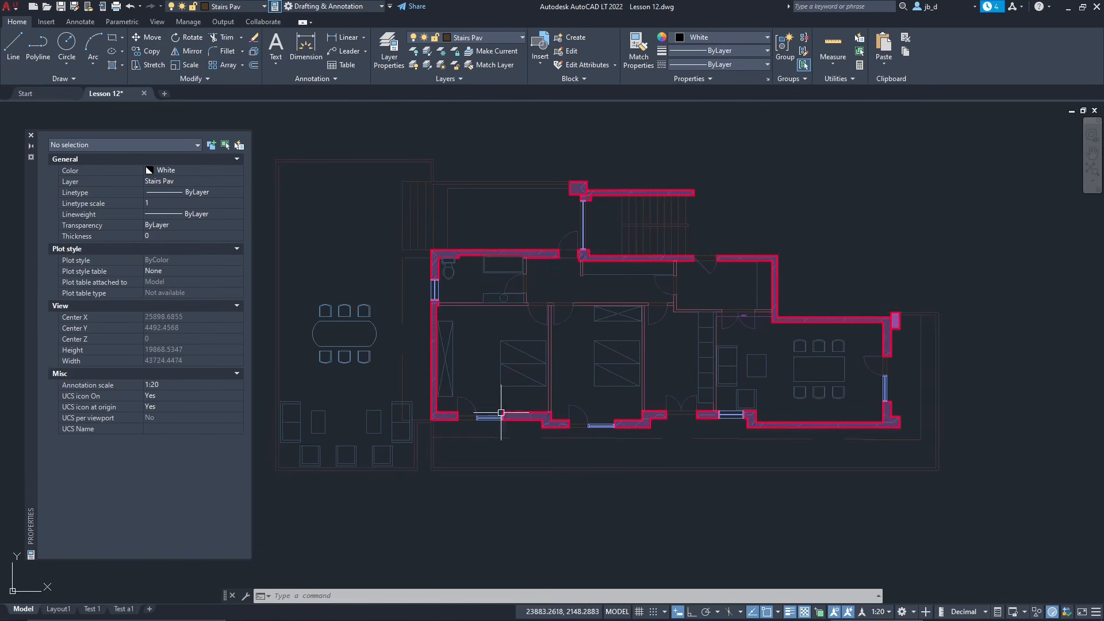
{"action": "scroll", "coordinate": [586, 418], "scroll_direction": "up", "scroll_amount": 4}
{"action": "scroll", "coordinate": [587, 413], "scroll_direction": "down", "scroll_amount": 3}
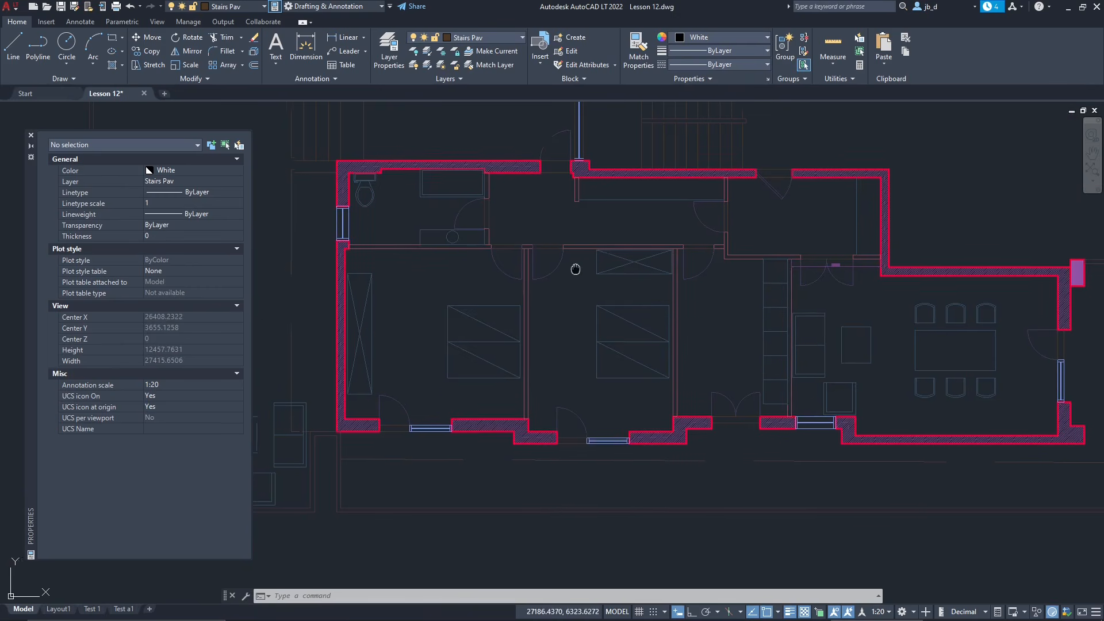
{"action": "middle_click_drag", "start_coordinate": [571, 267], "coordinate": [557, 342]}
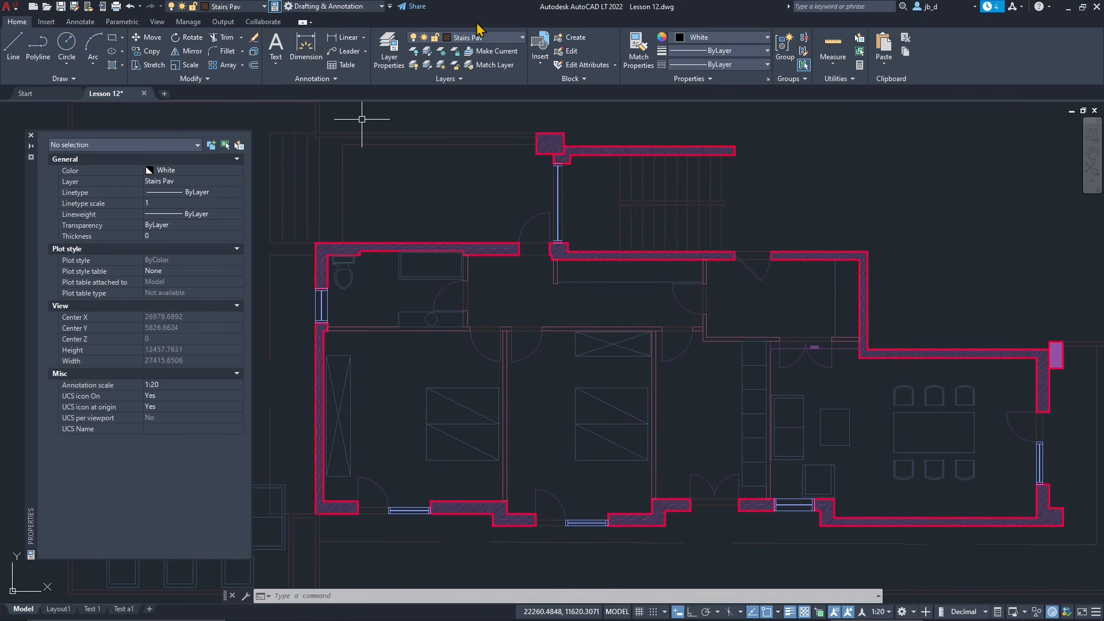
{"action": "scroll", "coordinate": [821, 347], "scroll_direction": "up", "scroll_amount": 8}
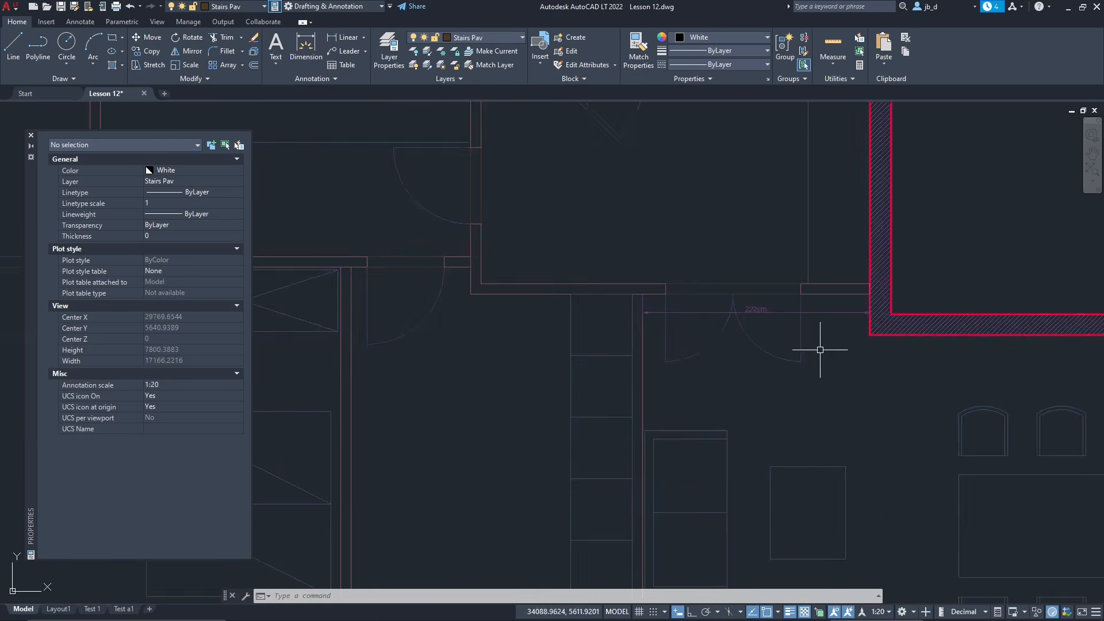
{"action": "scroll", "coordinate": [496, 457], "scroll_direction": "down", "scroll_amount": 1}
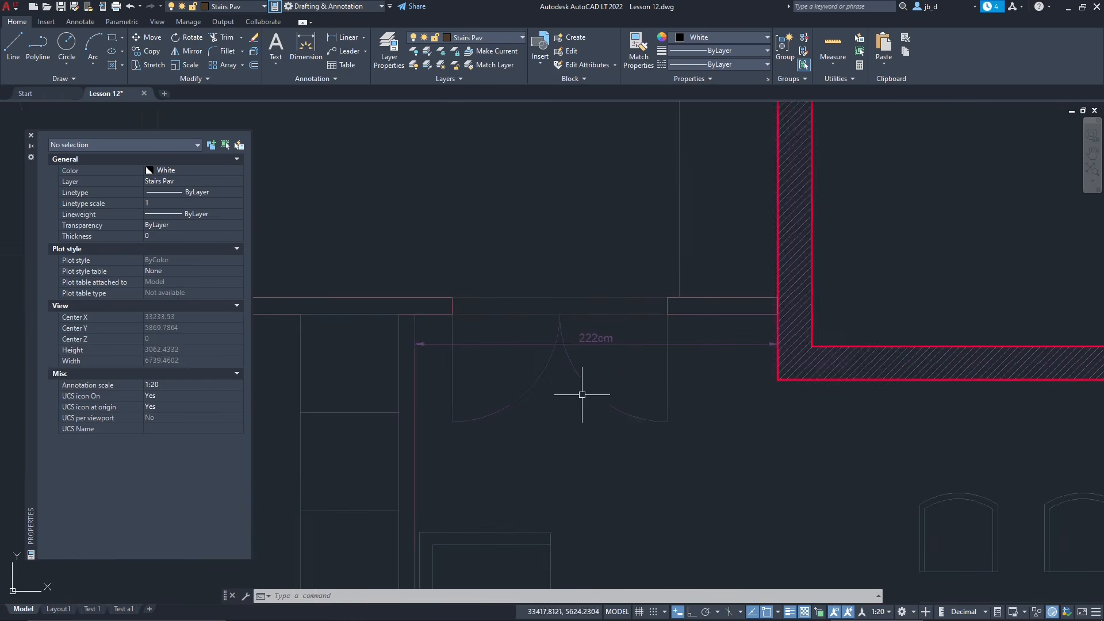
{"action": "scroll", "coordinate": [584, 387], "scroll_direction": "up", "scroll_amount": 1}
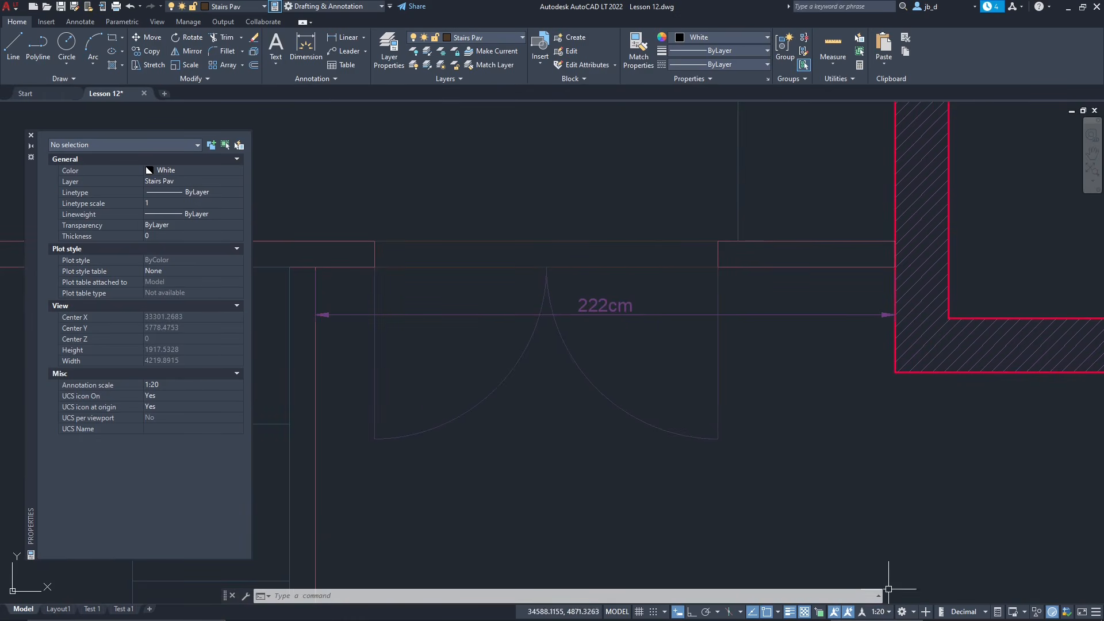
Step: Switch the annotation scale to 1:100 and return it to 1:20 to compare the double-door dimension's display
{"action": "left_click", "coordinate": [887, 612]}
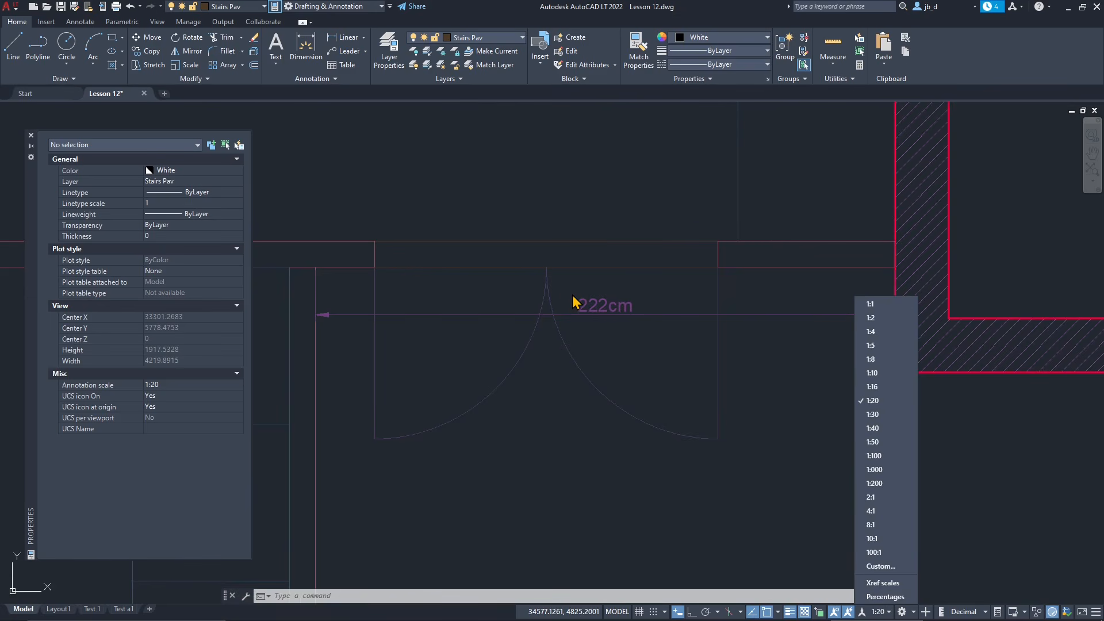
{"action": "left_click", "coordinate": [875, 456]}
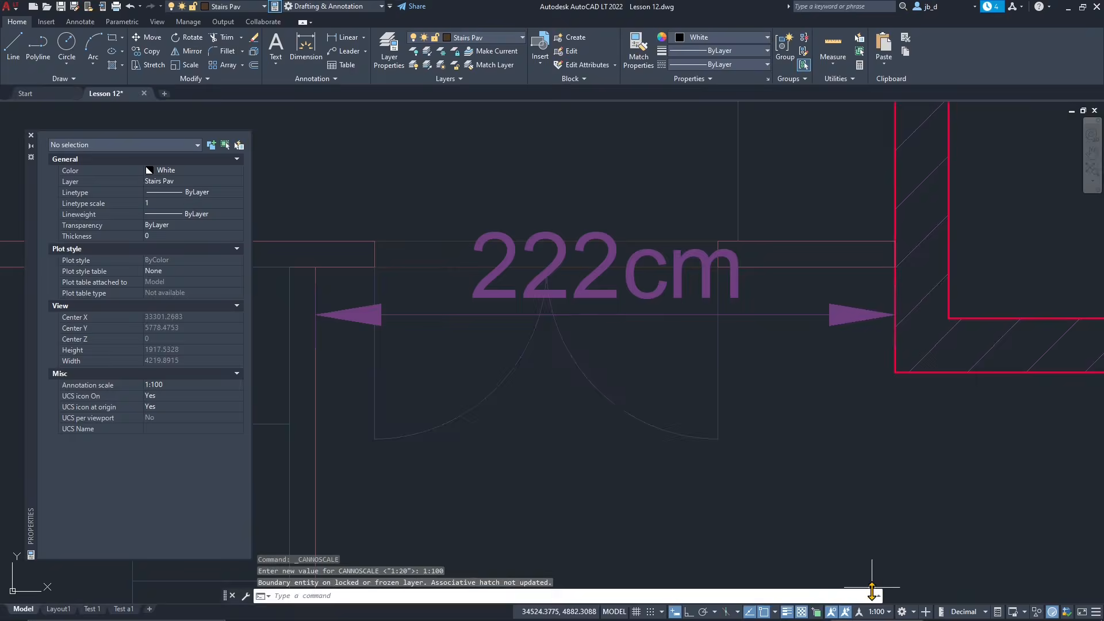
{"action": "scroll", "coordinate": [702, 359], "scroll_direction": "down", "scroll_amount": 4}
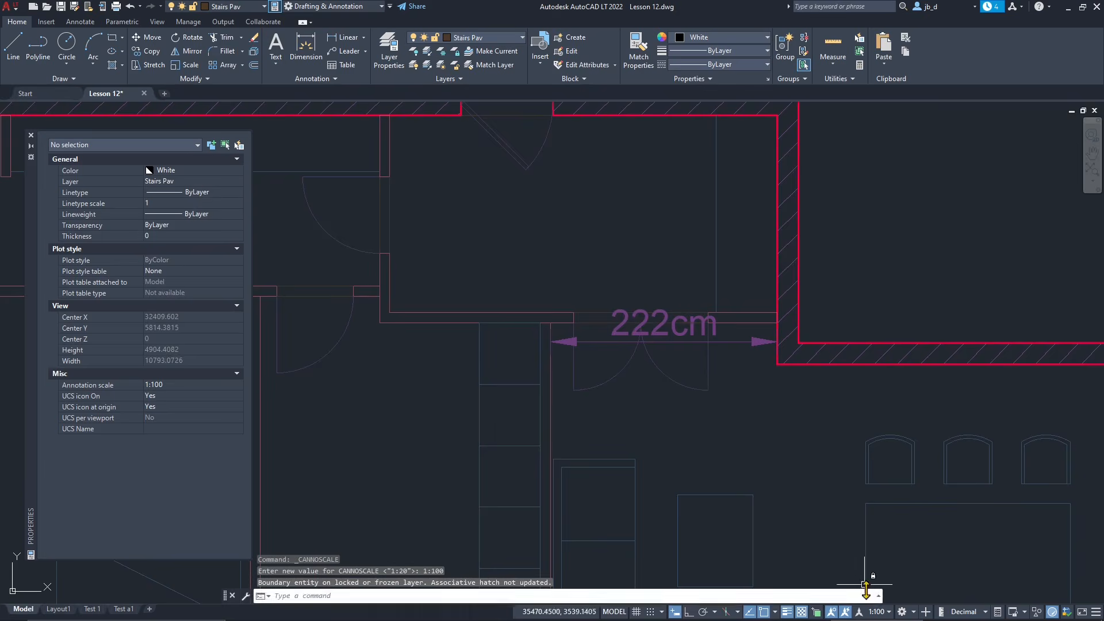
{"action": "left_click", "coordinate": [886, 615]}
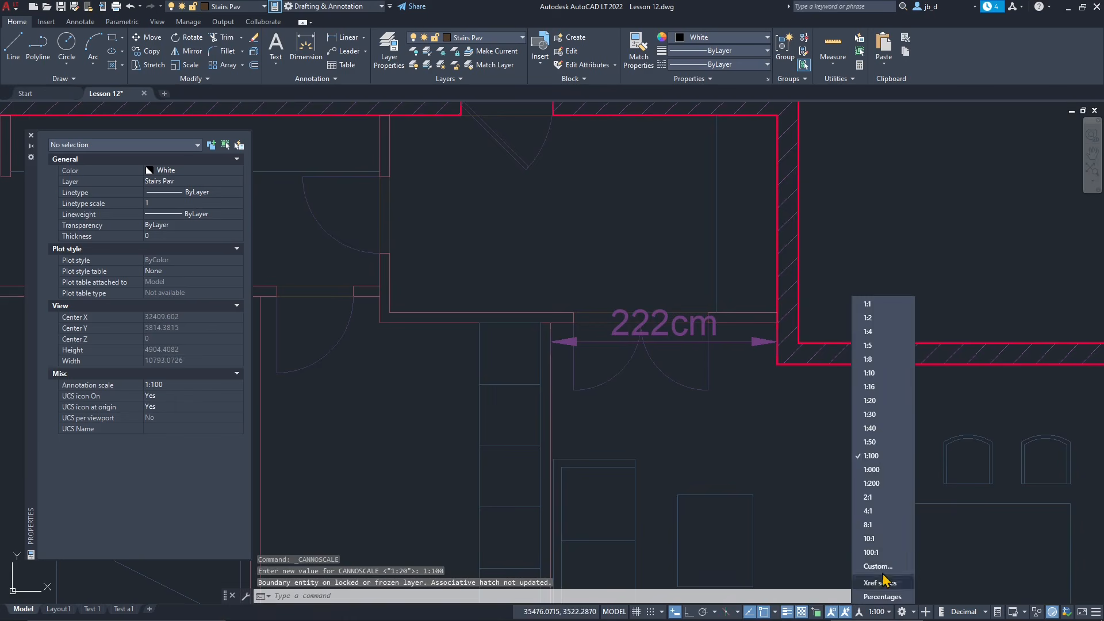
{"action": "left_click", "coordinate": [871, 401]}
{"action": "scroll", "coordinate": [690, 334], "scroll_direction": "up", "scroll_amount": 4}
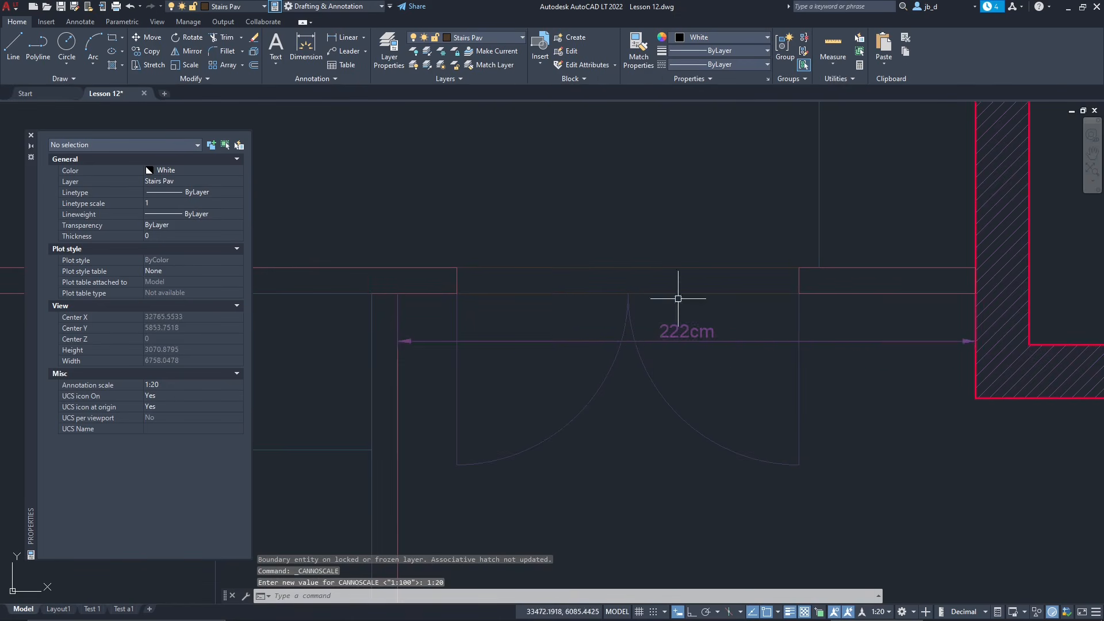
Step: Examine the double-door dimension's readability up close and from the whole floor plan at the current annotation scale
{"action": "scroll", "coordinate": [685, 403], "scroll_direction": "down", "scroll_amount": 5}
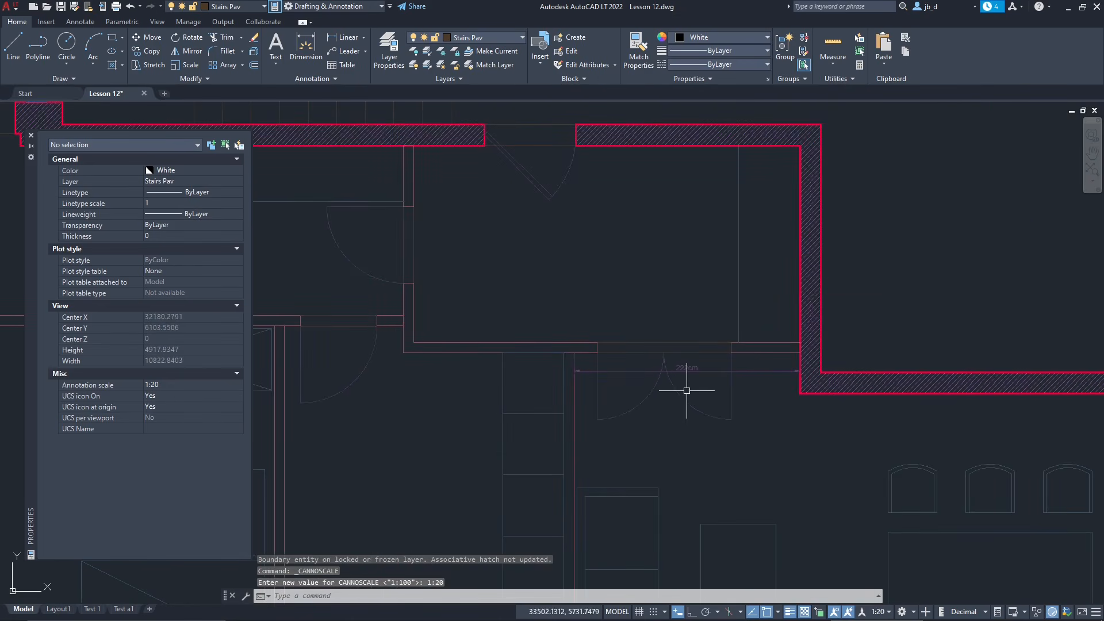
{"action": "scroll", "coordinate": [652, 380], "scroll_direction": "up", "scroll_amount": 3}
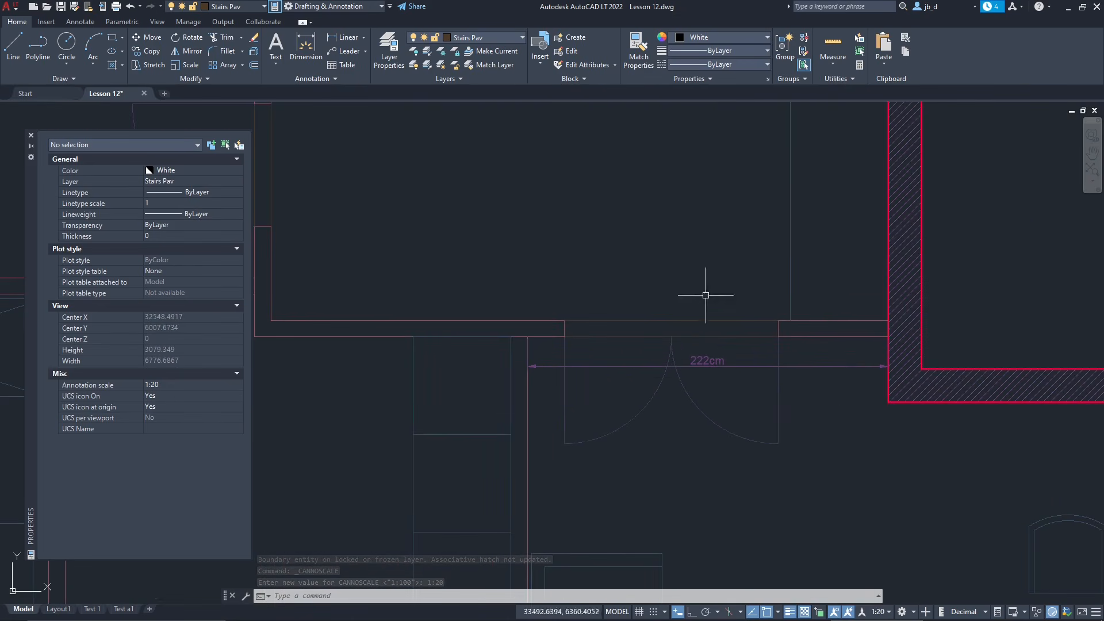
{"action": "scroll", "coordinate": [715, 377], "scroll_direction": "up", "scroll_amount": 4}
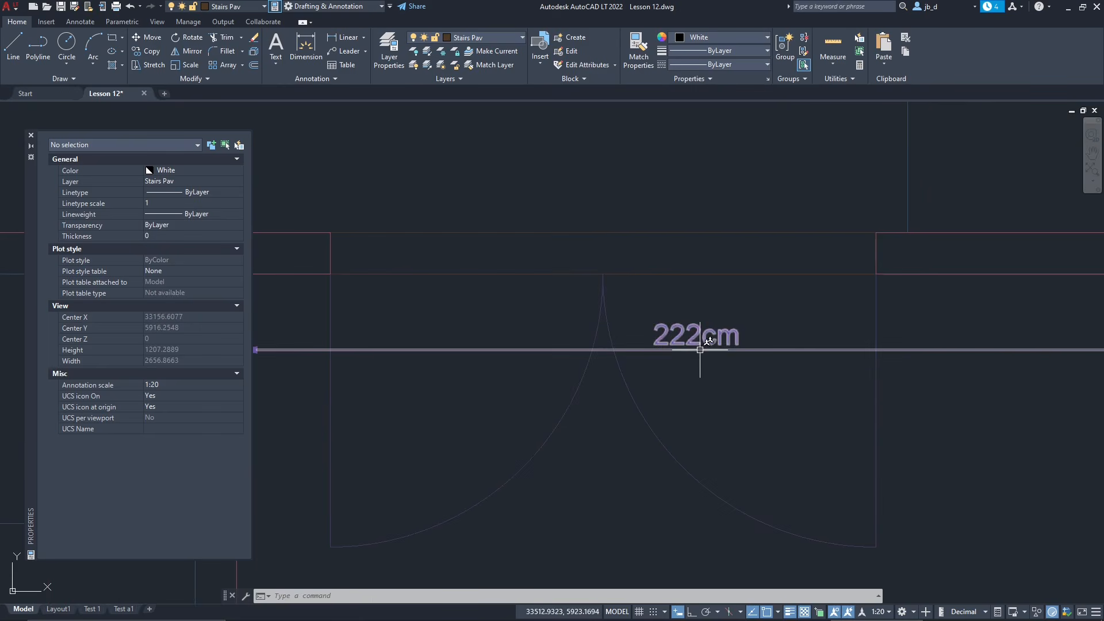
{"action": "scroll", "coordinate": [716, 280], "scroll_direction": "down", "scroll_amount": 4}
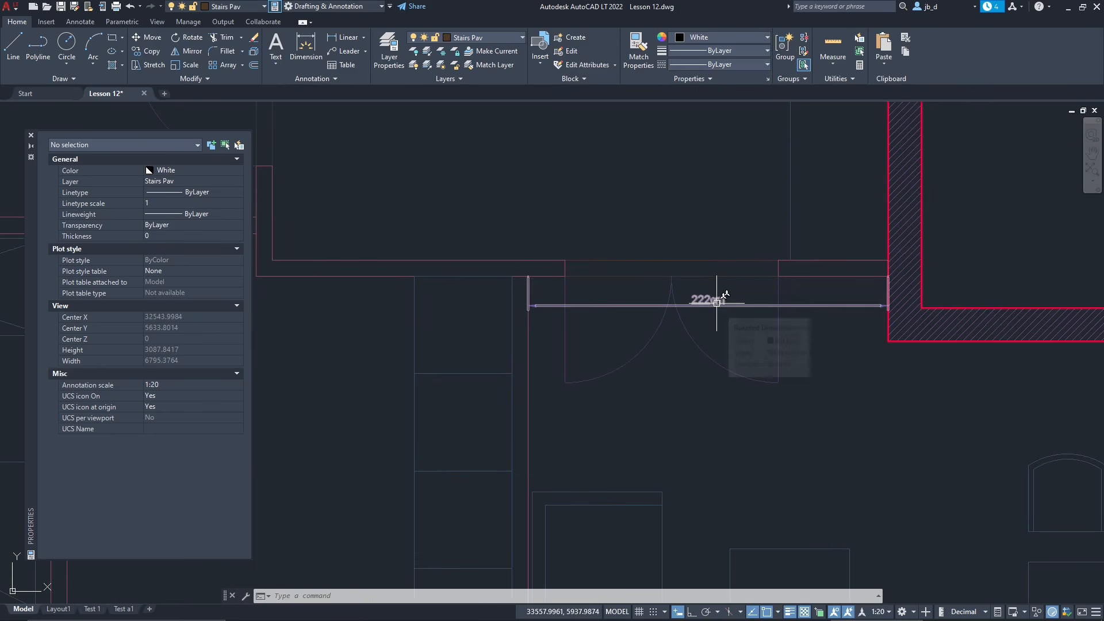
{"action": "scroll", "coordinate": [697, 374], "scroll_direction": "down", "scroll_amount": 4}
{"action": "scroll", "coordinate": [581, 374], "scroll_direction": "down", "scroll_amount": 3}
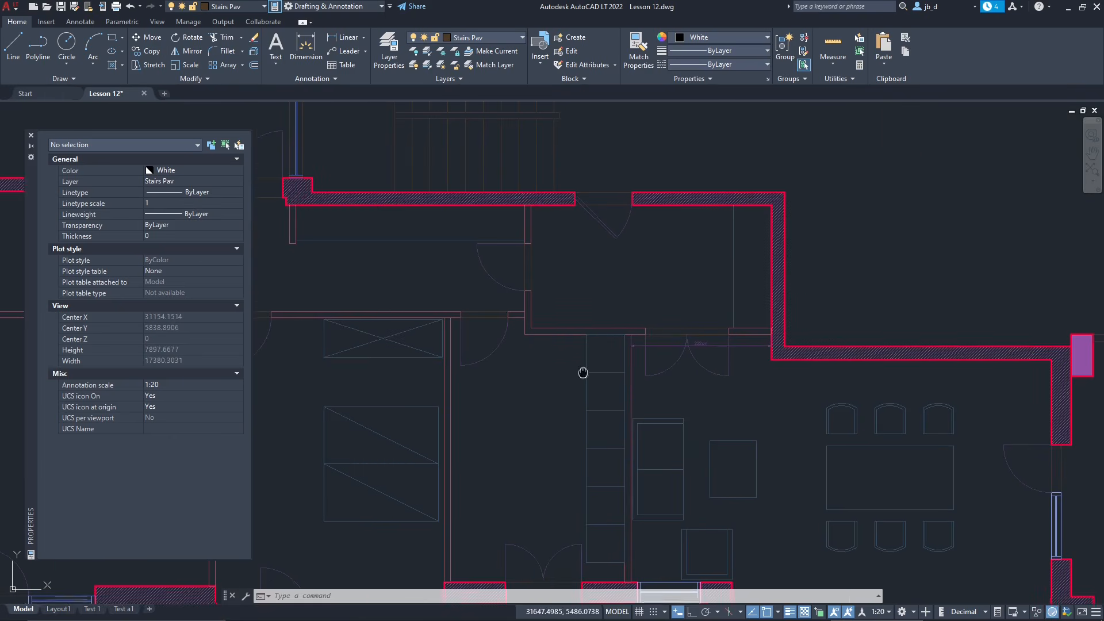
{"action": "scroll", "coordinate": [611, 324], "scroll_direction": "up", "scroll_amount": 2}
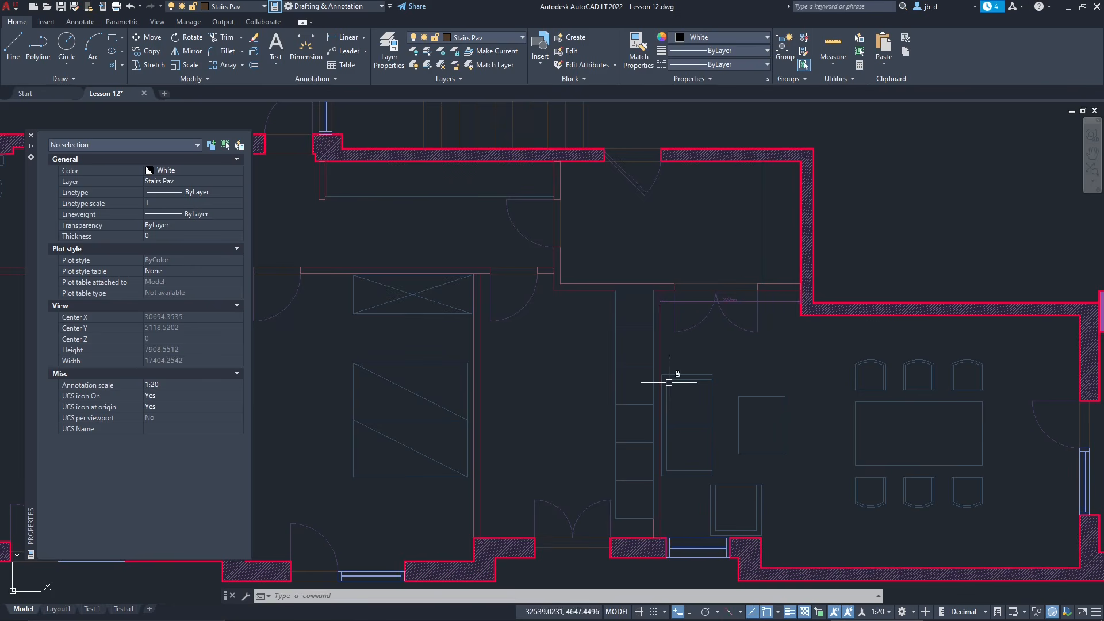
{"action": "scroll", "coordinate": [669, 377], "scroll_direction": "down", "scroll_amount": 2}
{"action": "middle_click_drag", "start_coordinate": [535, 341], "coordinate": [557, 361]}
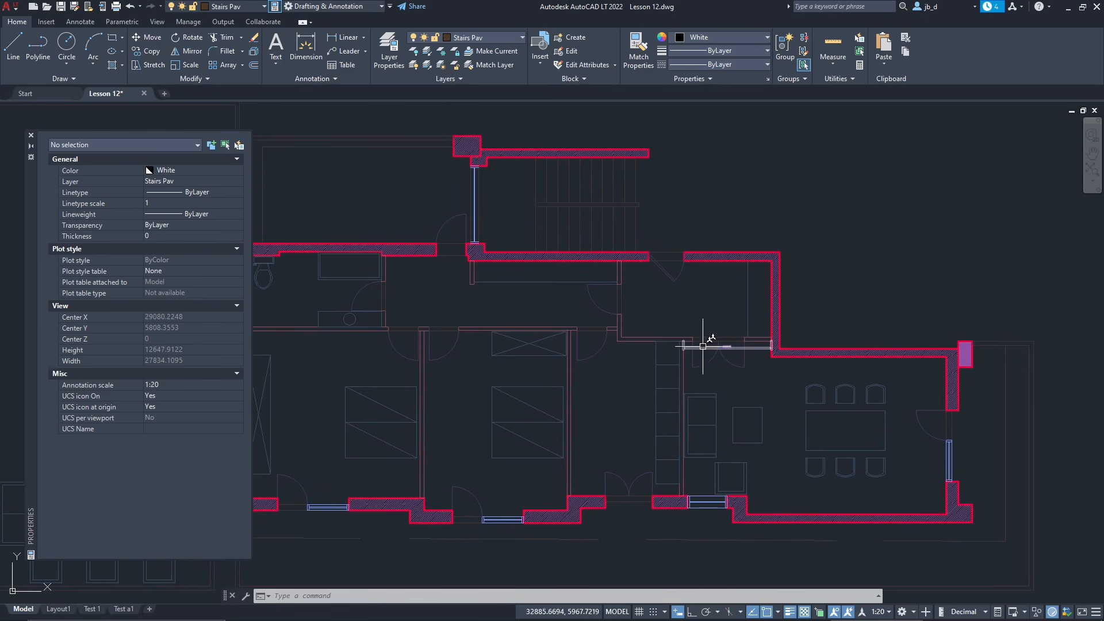
{"action": "scroll", "coordinate": [751, 359], "scroll_direction": "up", "scroll_amount": 2}
{"action": "scroll", "coordinate": [736, 367], "scroll_direction": "up", "scroll_amount": 2}
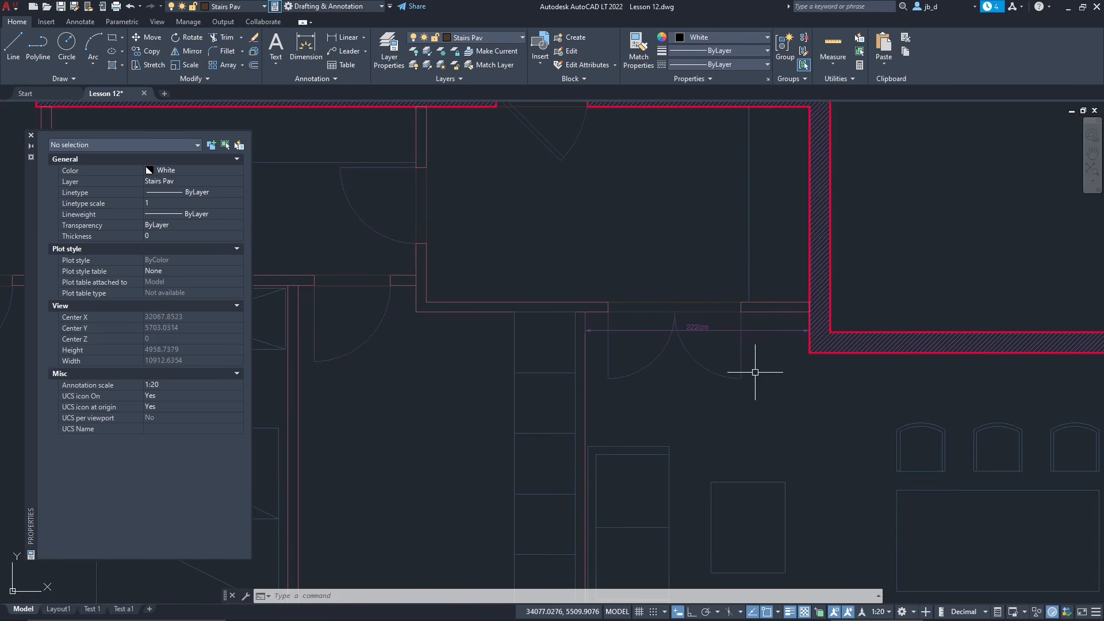
Step: Rename the 1:000 entry in the drawing's custom scale list to 1:1000
{"action": "left_click", "coordinate": [888, 612]}
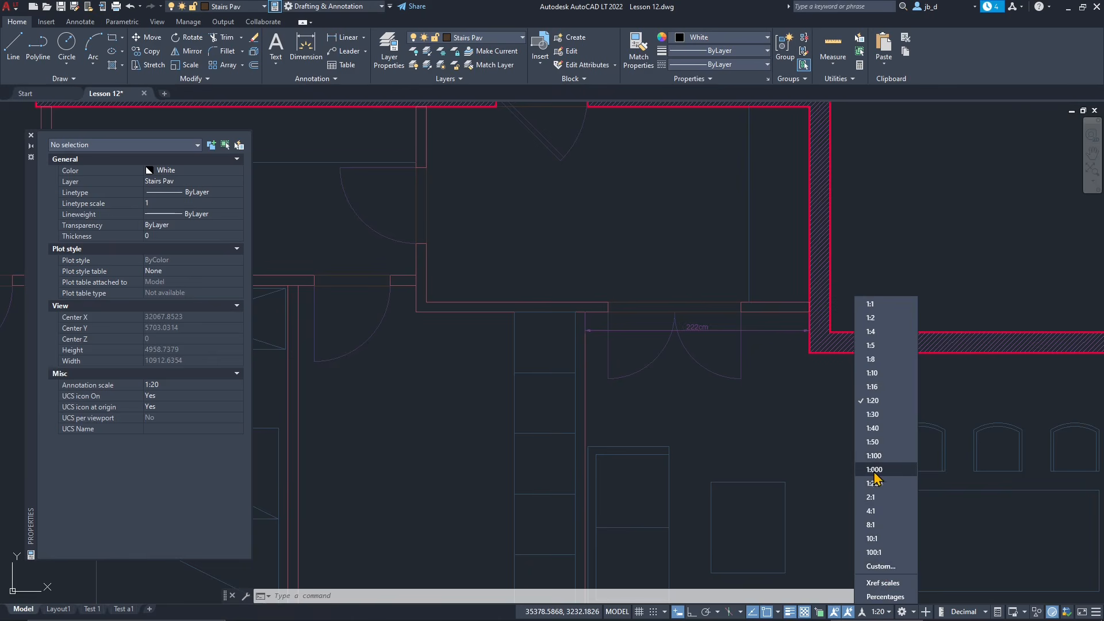
{"action": "left_click", "coordinate": [880, 565]}
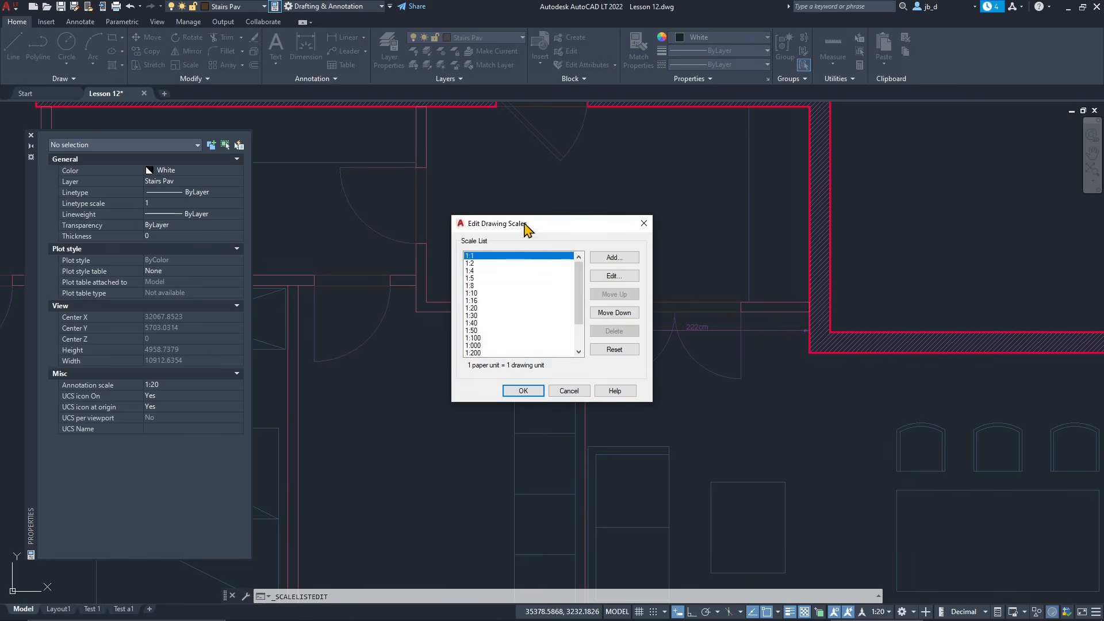
{"action": "left_click_drag", "start_coordinate": [528, 228], "coordinate": [583, 265]}
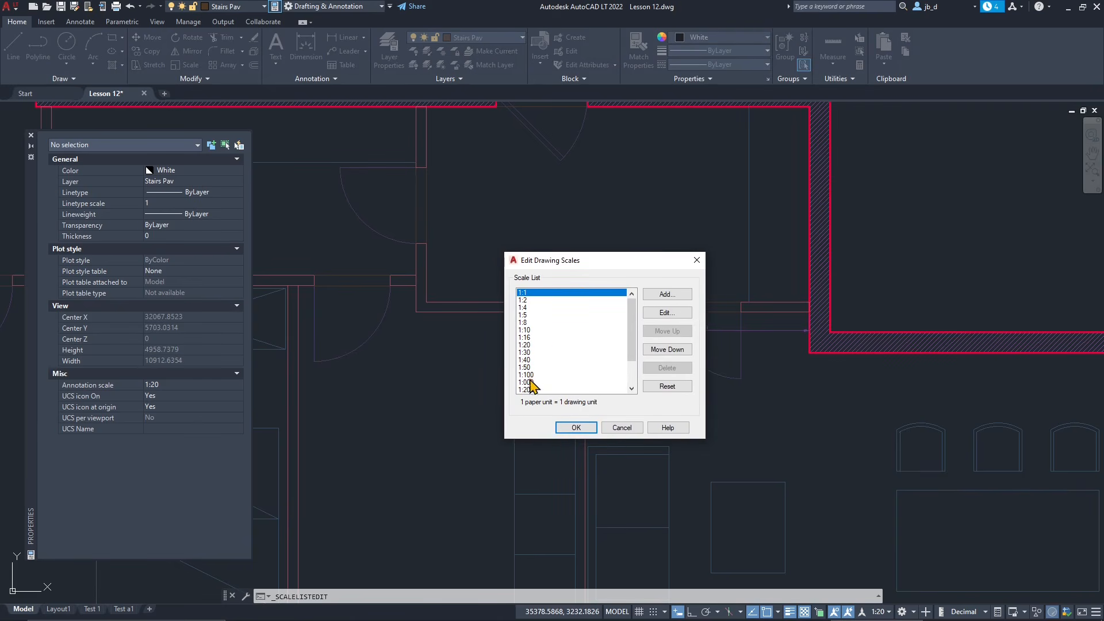
{"action": "left_click", "coordinate": [529, 381]}
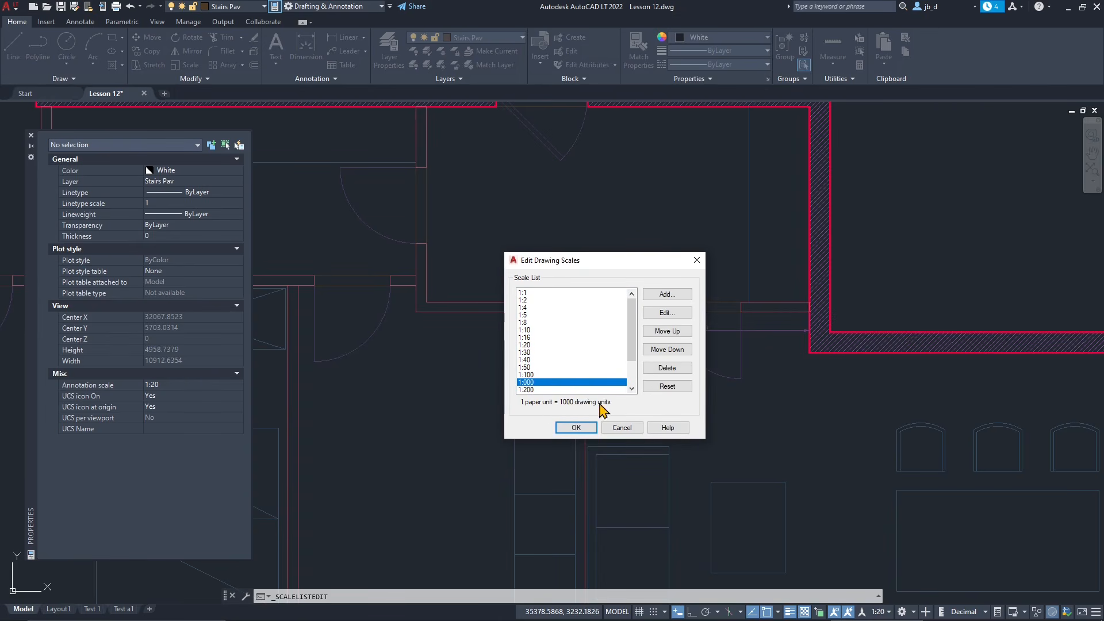
{"action": "left_click", "coordinate": [665, 314]}
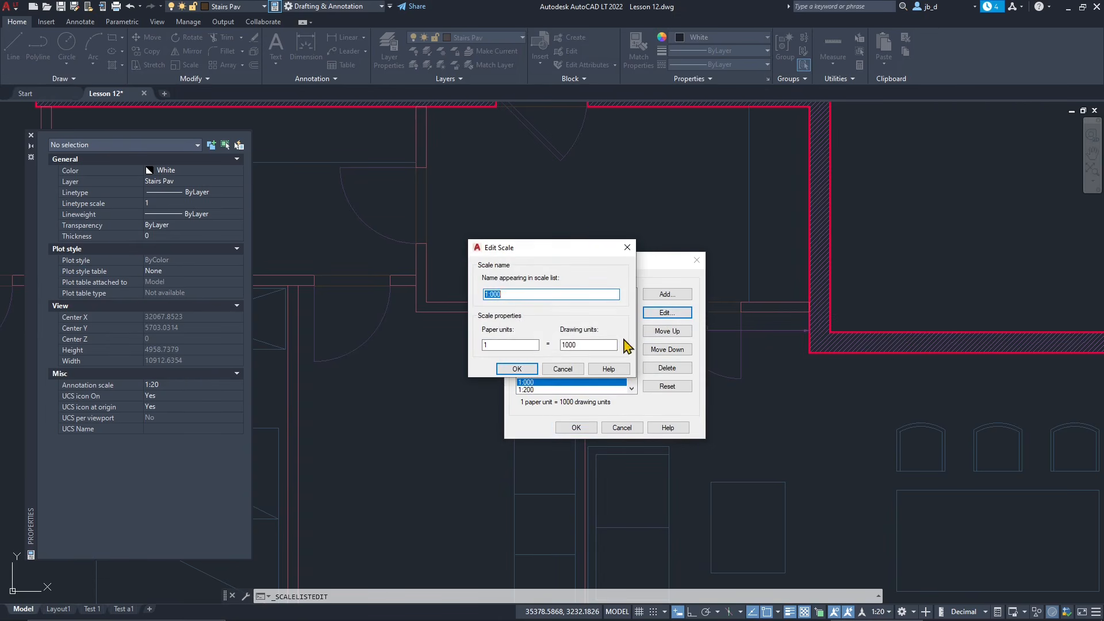
{"action": "left_click", "coordinate": [493, 294]}
{"action": "left_click_drag", "start_coordinate": [516, 316], "coordinate": [471, 313]}
{"action": "left_click", "coordinate": [507, 344]}
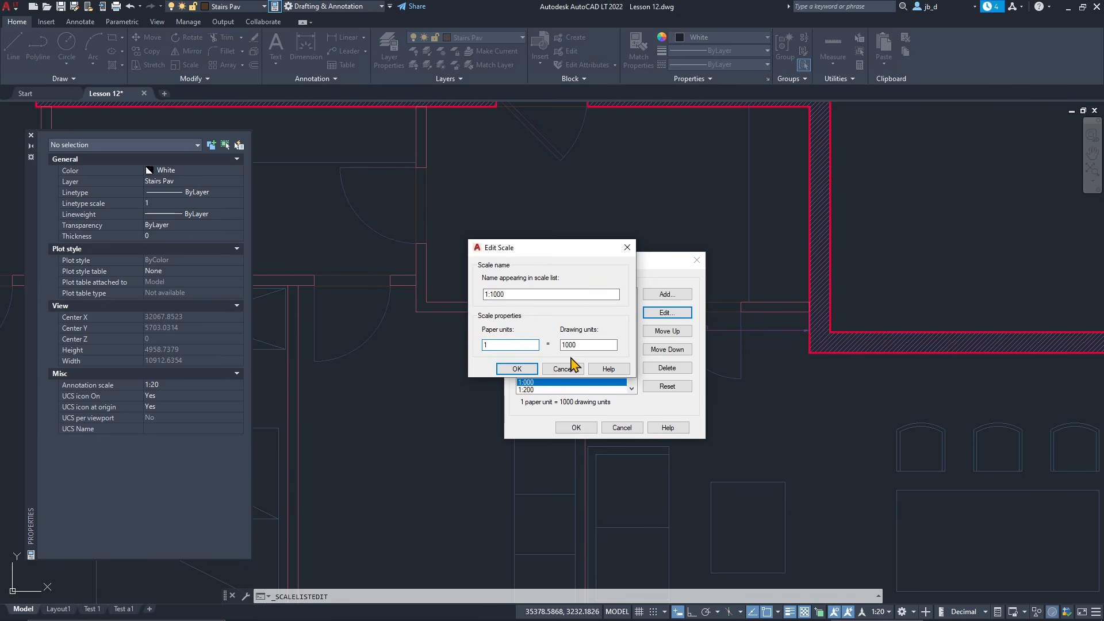
{"action": "double_click", "coordinate": [585, 345]}
{"action": "left_click", "coordinate": [494, 345]}
{"action": "left_click", "coordinate": [499, 347]}
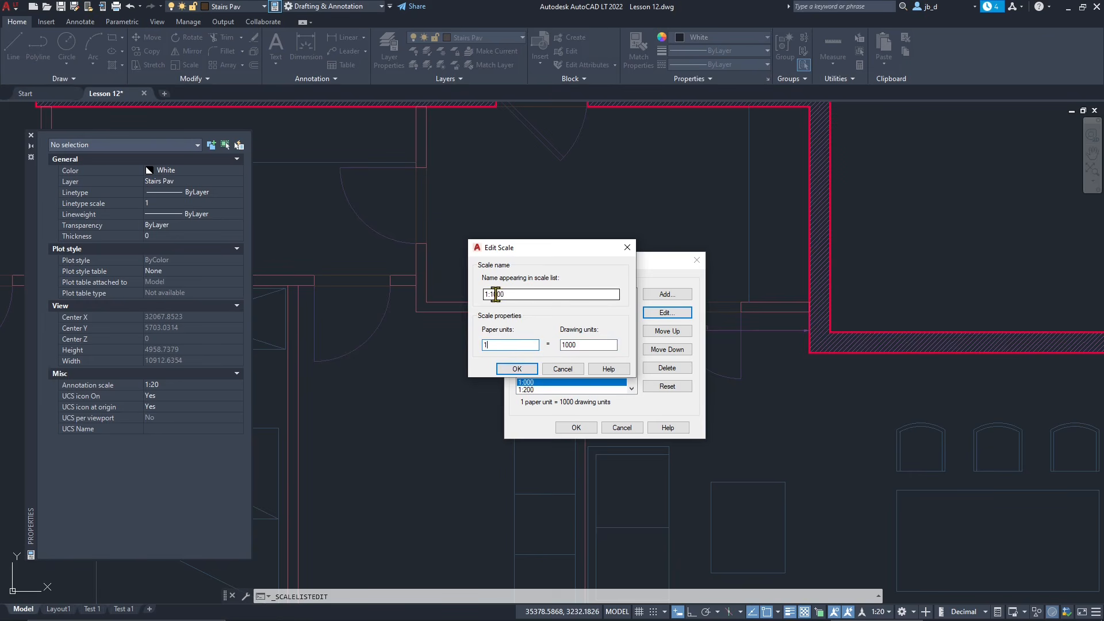
{"action": "left_click", "coordinate": [517, 371]}
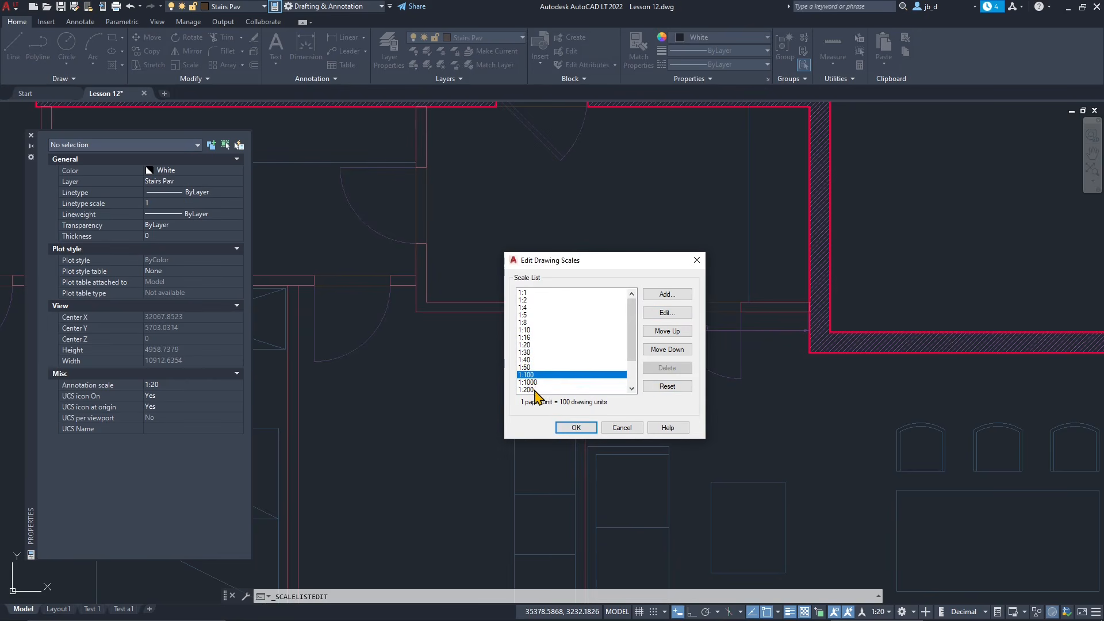
Step: Add a 1:500 scale below 1:200 in the scale list, with 1 paper unit equal to 500 drawing units
{"action": "left_click", "coordinate": [533, 390]}
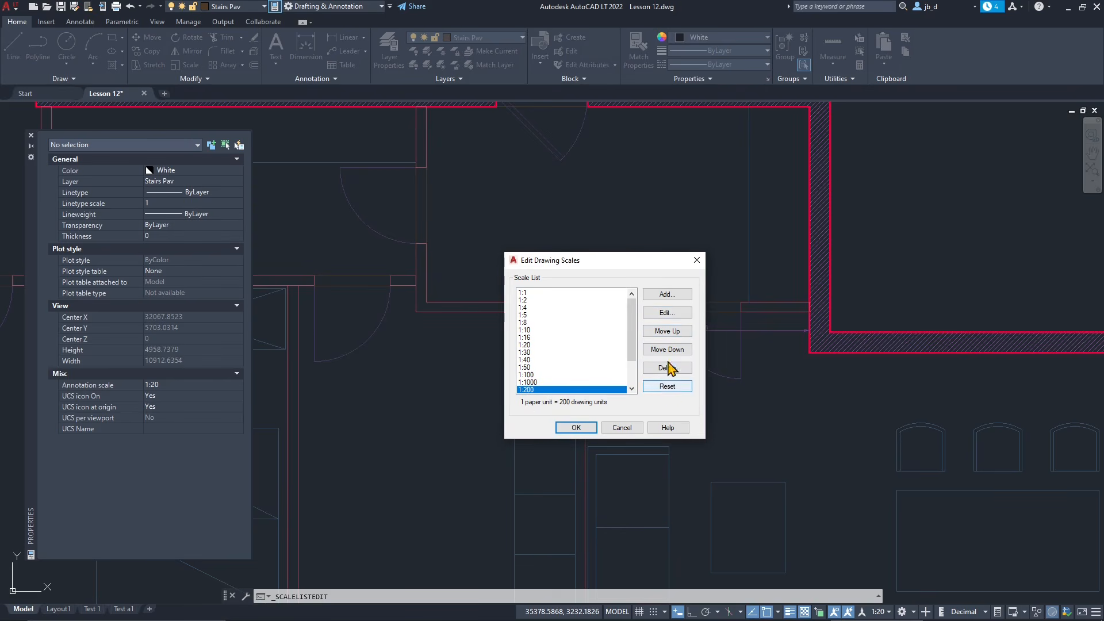
{"action": "left_click", "coordinate": [667, 294]}
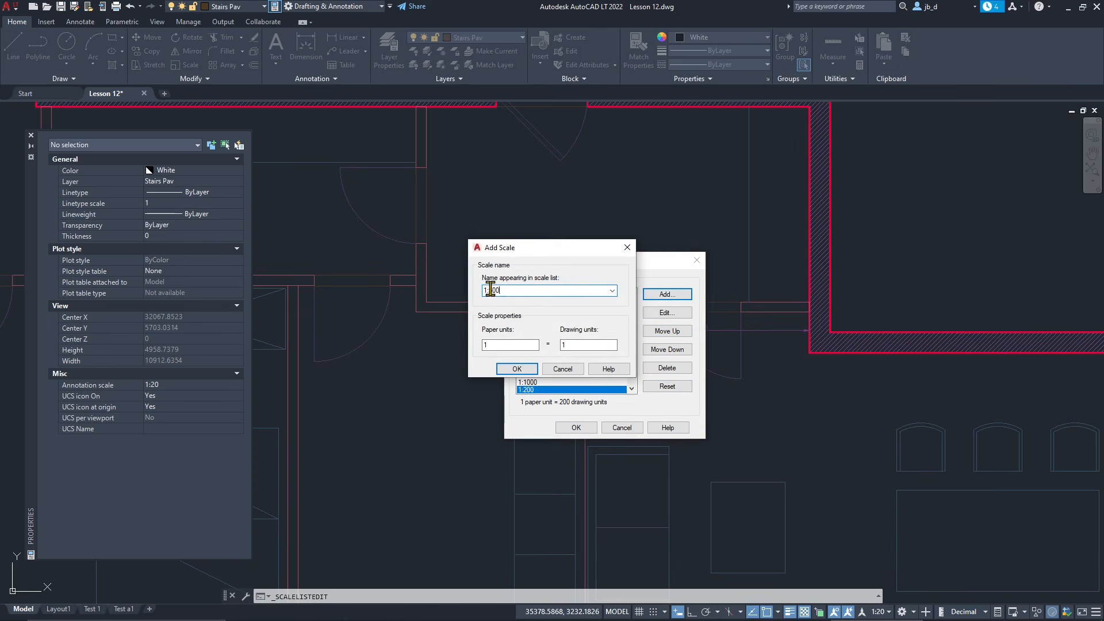
{"action": "left_click", "coordinate": [502, 345]}
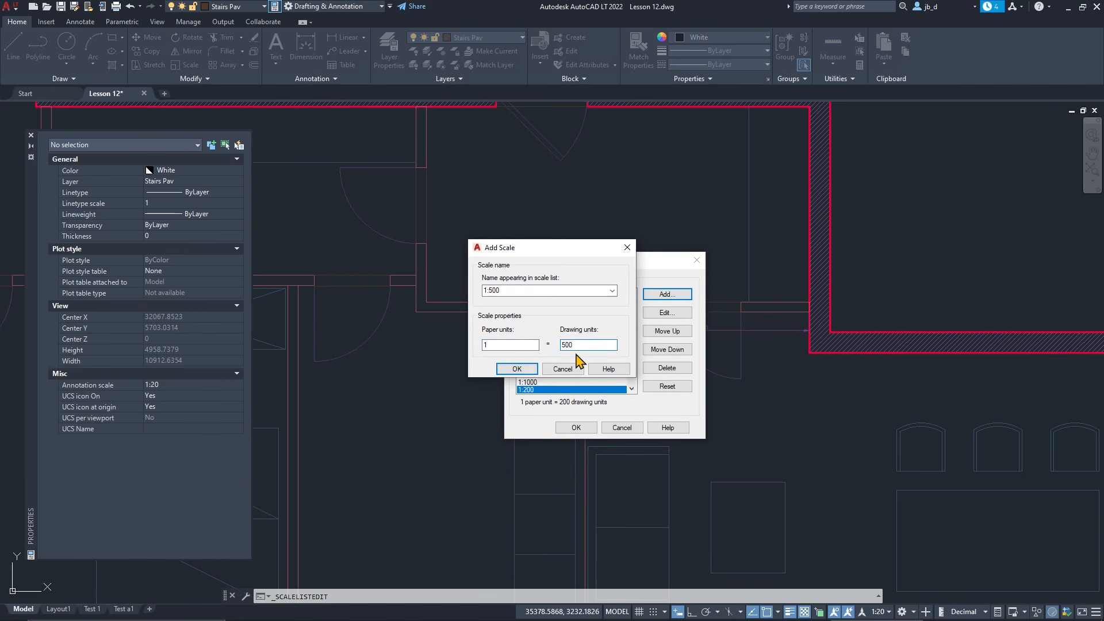
{"action": "left_click", "coordinate": [507, 372]}
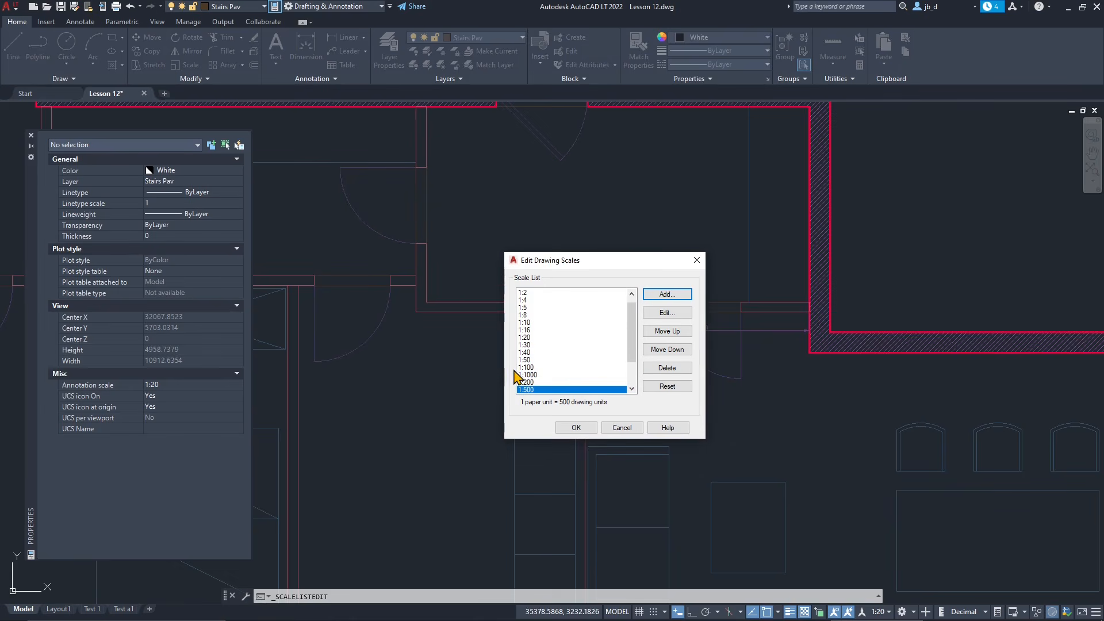
Step: Review the paper-to-drawing unit ratios of several entries in the scale list, including 1:1 and 1:1000
{"action": "left_click", "coordinate": [537, 331]}
{"action": "scroll", "coordinate": [532, 351], "scroll_direction": "up", "scroll_amount": 1}
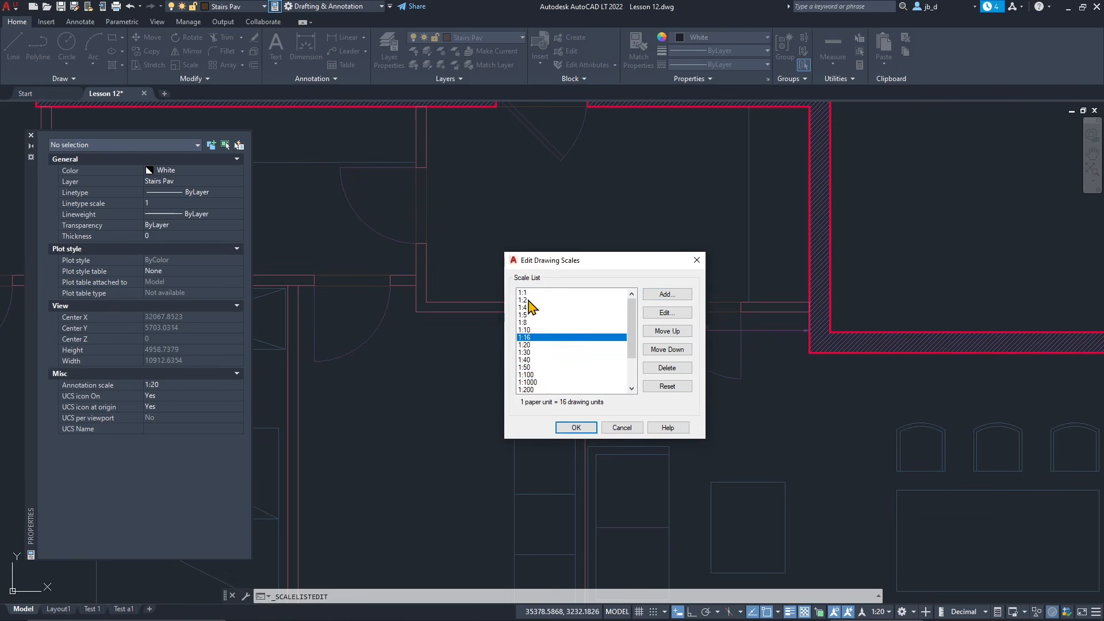
{"action": "left_click", "coordinate": [528, 294]}
{"action": "left_click", "coordinate": [528, 306]}
{"action": "left_click", "coordinate": [529, 340]}
{"action": "left_click", "coordinate": [538, 382]}
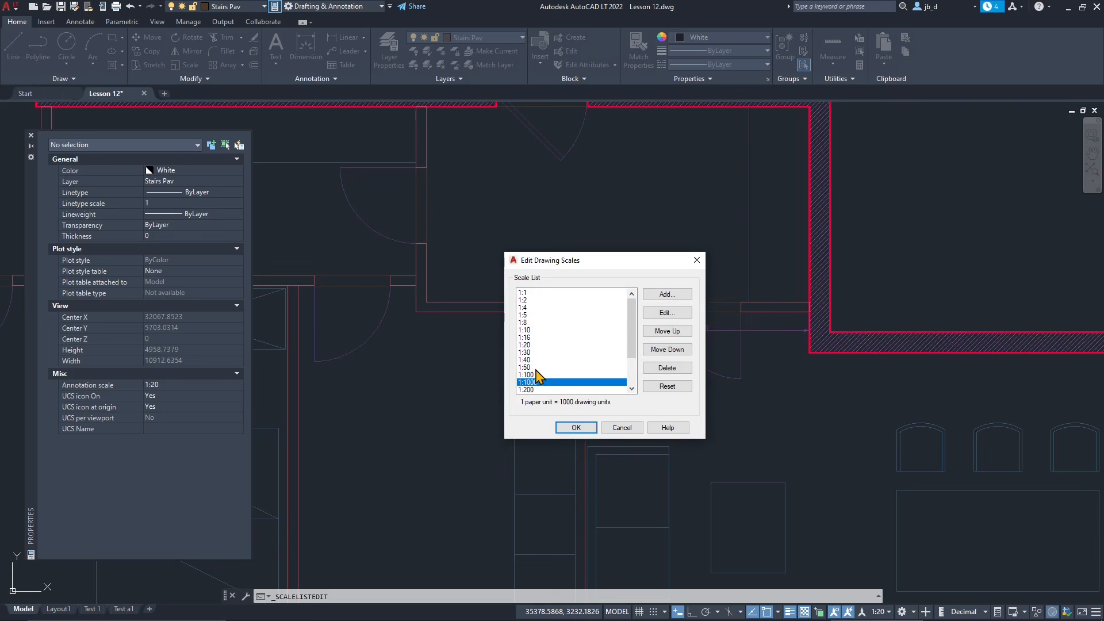
{"action": "left_click", "coordinate": [523, 292]}
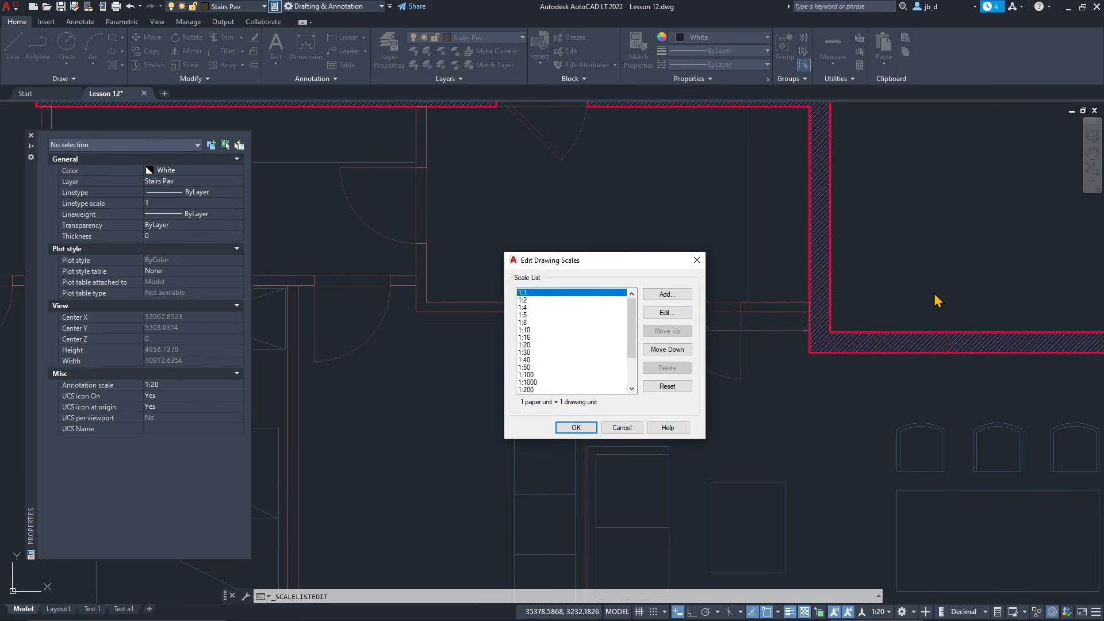
Step: Check the paper-to-drawing unit ratios of the 1:1000, 1:200 and 1:500 entries and accept the edited scale list
{"action": "scroll", "coordinate": [531, 382], "scroll_direction": "down", "scroll_amount": 2}
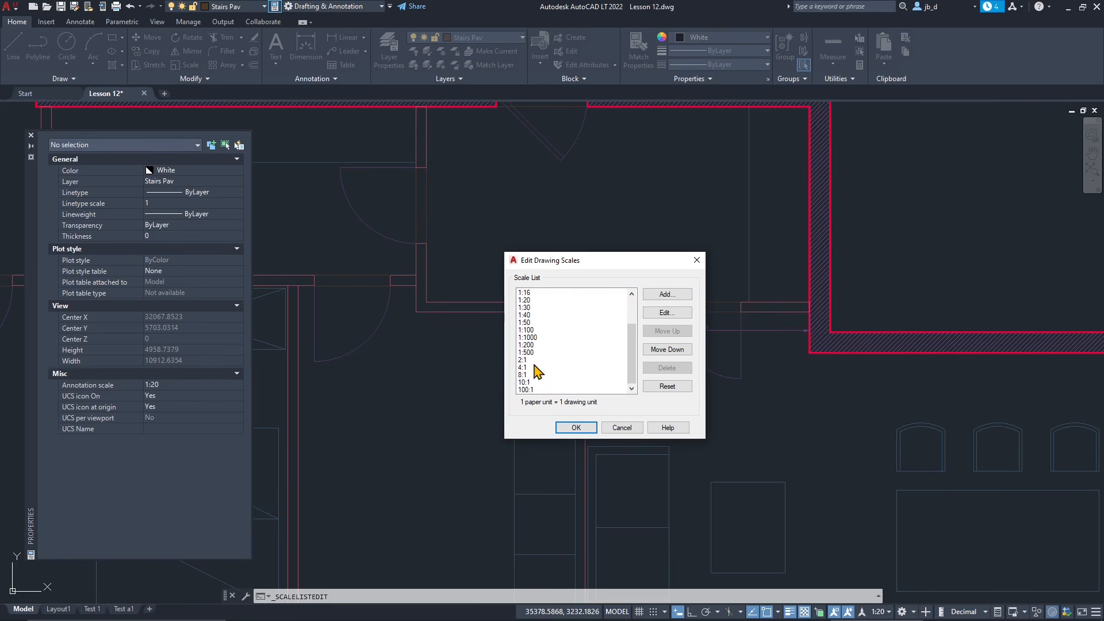
{"action": "left_click", "coordinate": [529, 316]}
{"action": "left_click", "coordinate": [525, 336]}
{"action": "left_click", "coordinate": [526, 344]}
{"action": "left_click", "coordinate": [528, 355]}
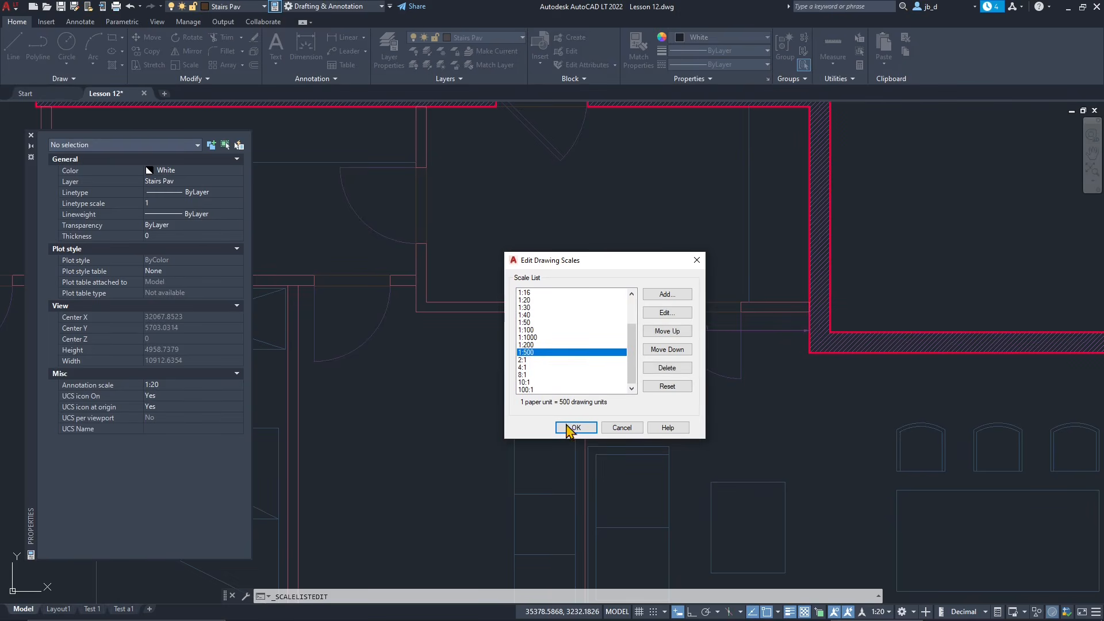
{"action": "left_click", "coordinate": [575, 429]}
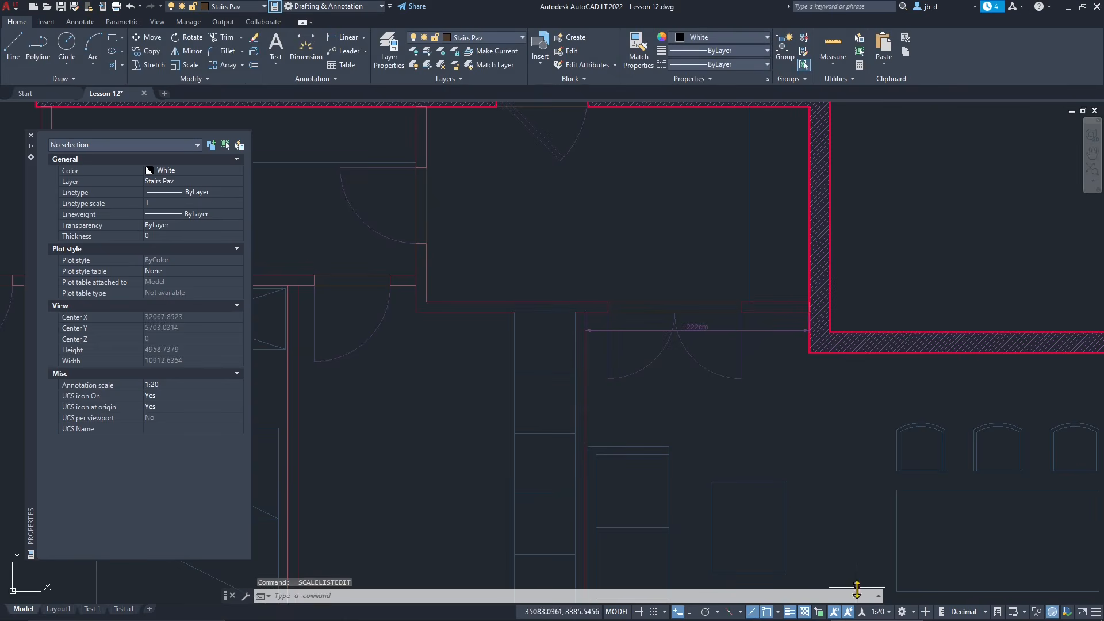
Step: Turn on percentages and Xref scales in the annotation scale list
{"action": "left_click", "coordinate": [890, 612]}
{"action": "left_click", "coordinate": [886, 578]}
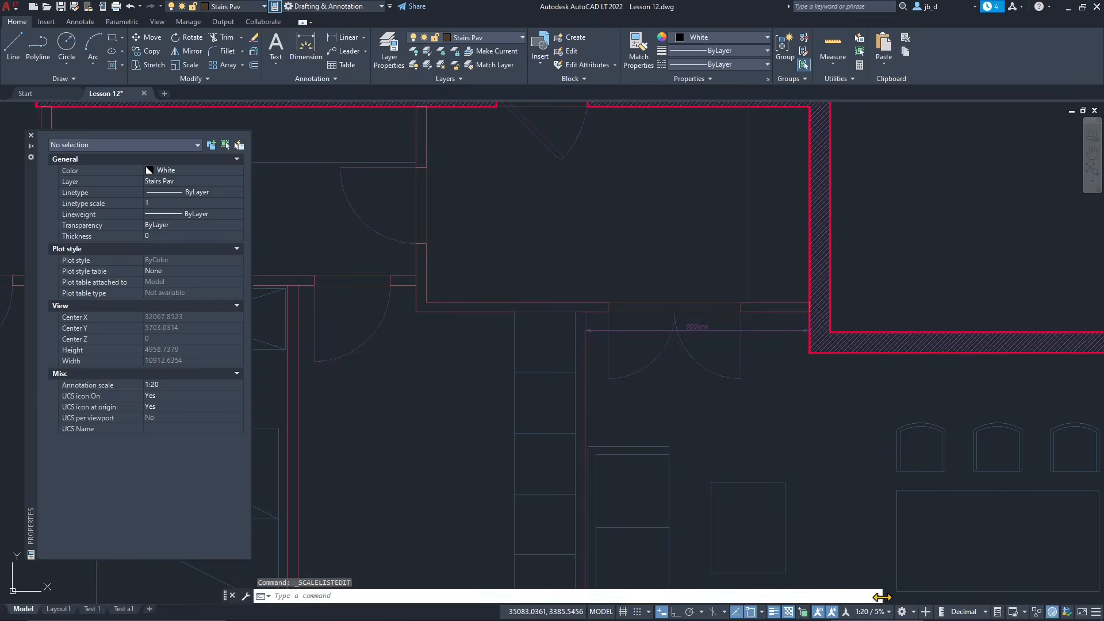
{"action": "left_click", "coordinate": [889, 612]}
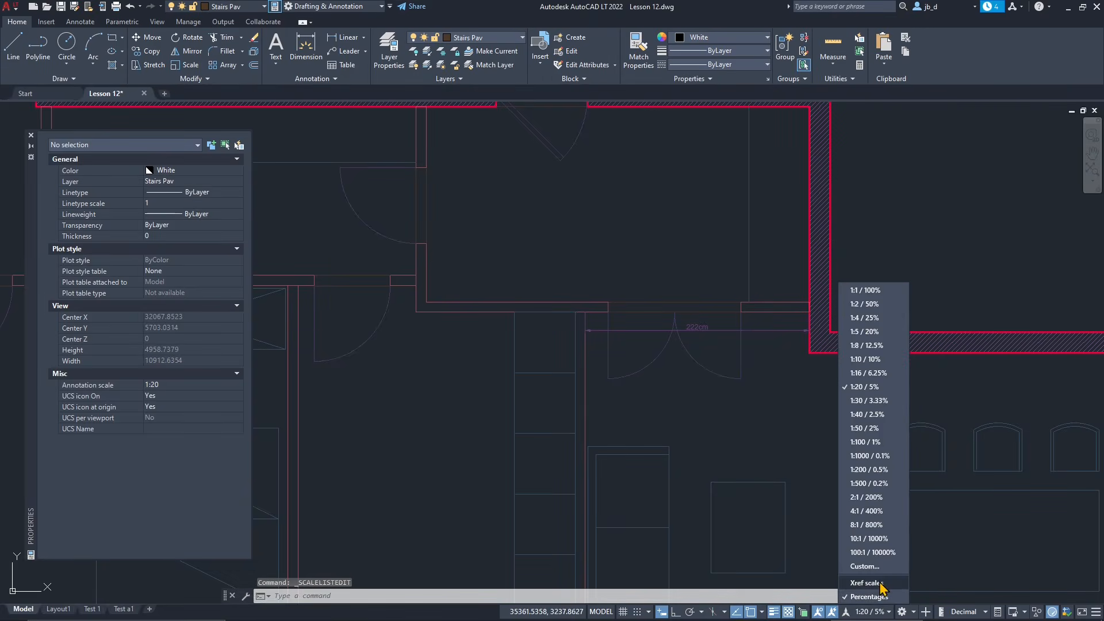
{"action": "left_click", "coordinate": [881, 587]}
Step: Move the 1:1000 scale below 1:500 in the drawing's scale list, check the 1:100 to 1:1000 entries, and accept the new order
{"action": "left_click", "coordinate": [890, 612]}
{"action": "left_click", "coordinate": [880, 582]}
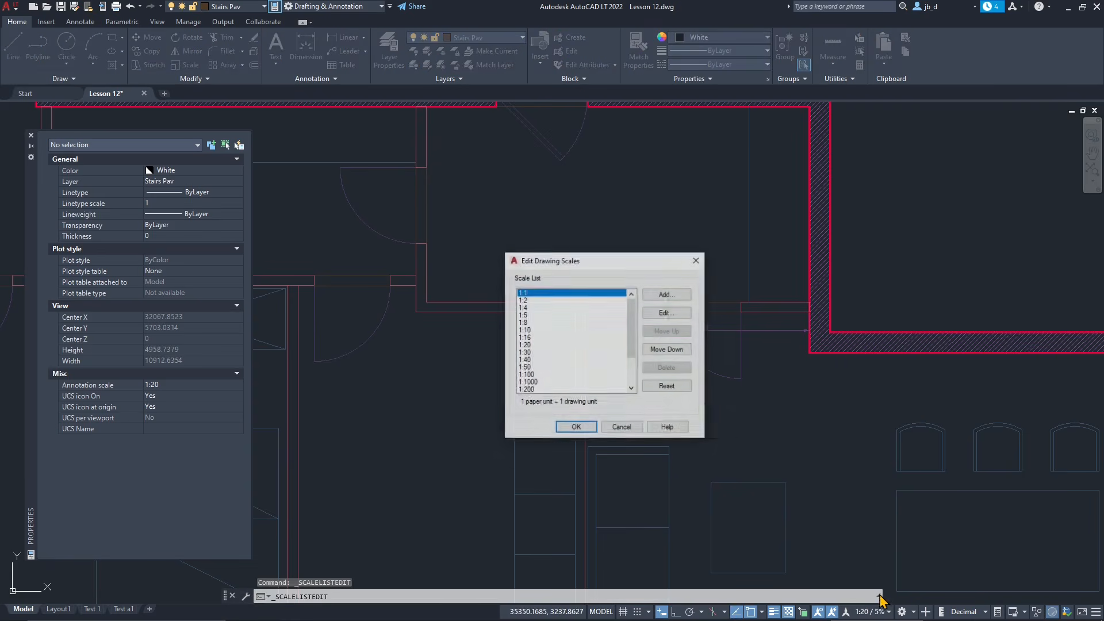
{"action": "scroll", "coordinate": [520, 340], "scroll_direction": "down", "scroll_amount": 2}
{"action": "left_click", "coordinate": [532, 338]}
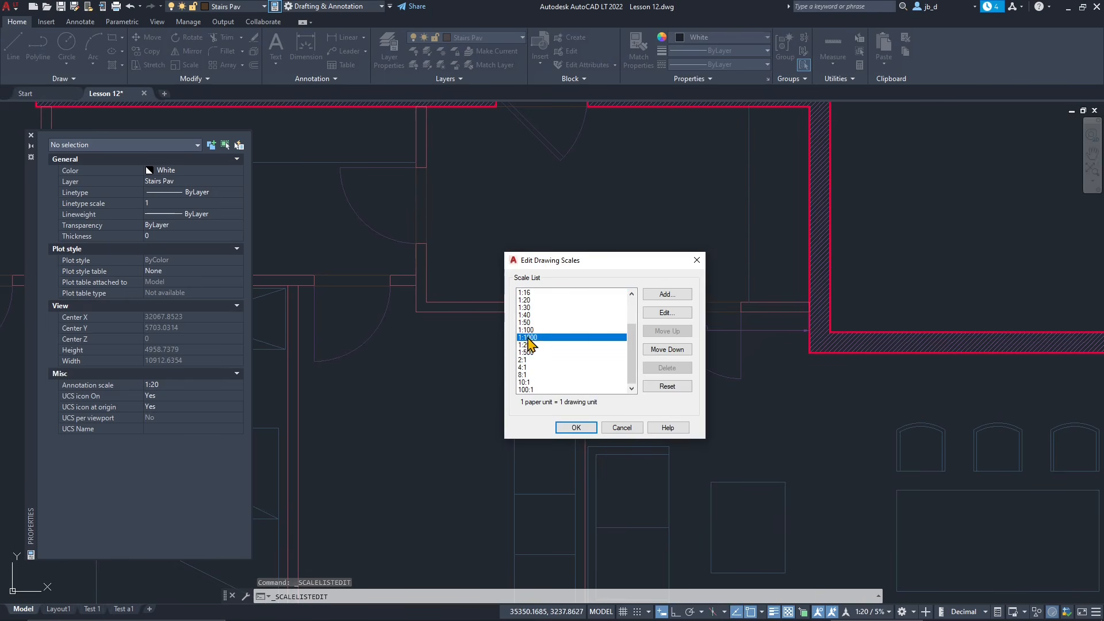
{"action": "left_click", "coordinate": [666, 350]}
{"action": "left_click", "coordinate": [666, 350]}
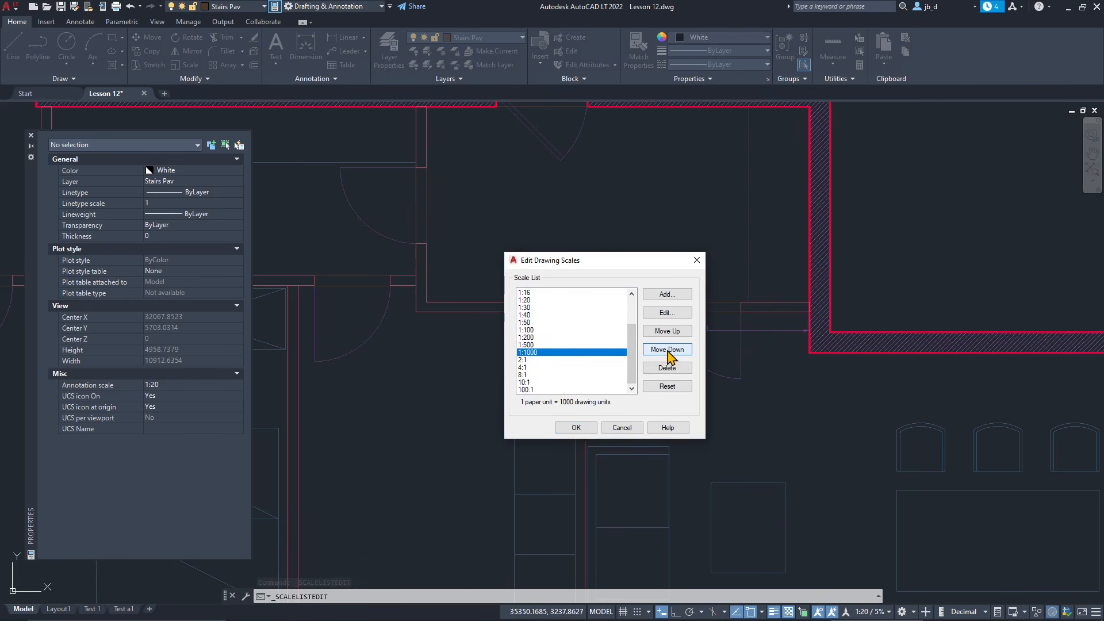
{"action": "left_click", "coordinate": [526, 331]}
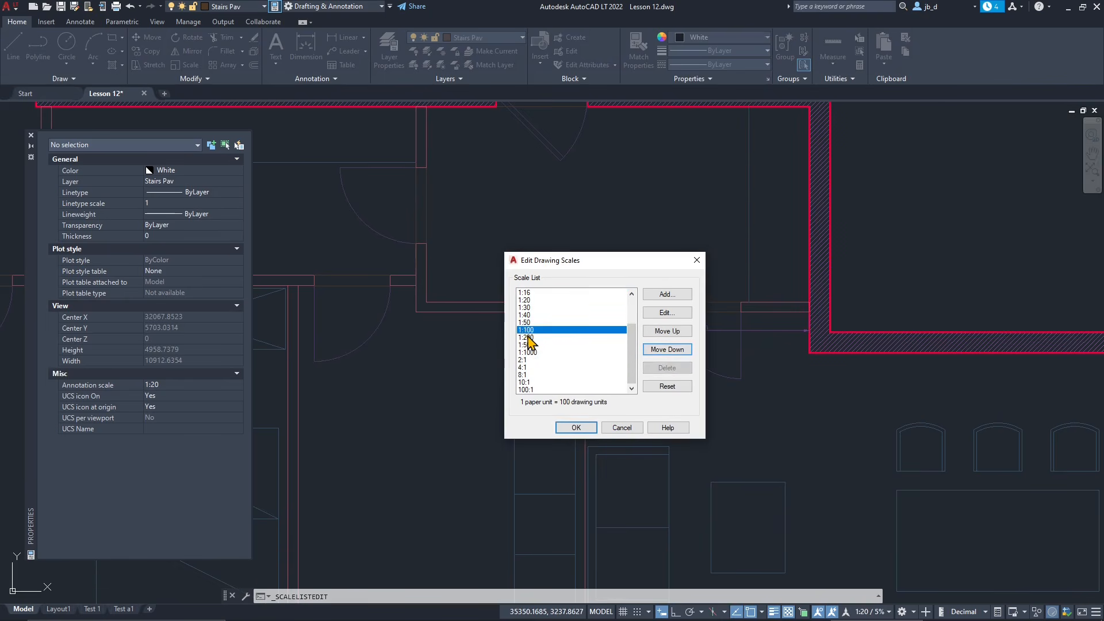
{"action": "left_click", "coordinate": [526, 338]}
{"action": "left_click", "coordinate": [526, 344]}
{"action": "left_click", "coordinate": [528, 350]}
{"action": "left_click", "coordinate": [575, 428]}
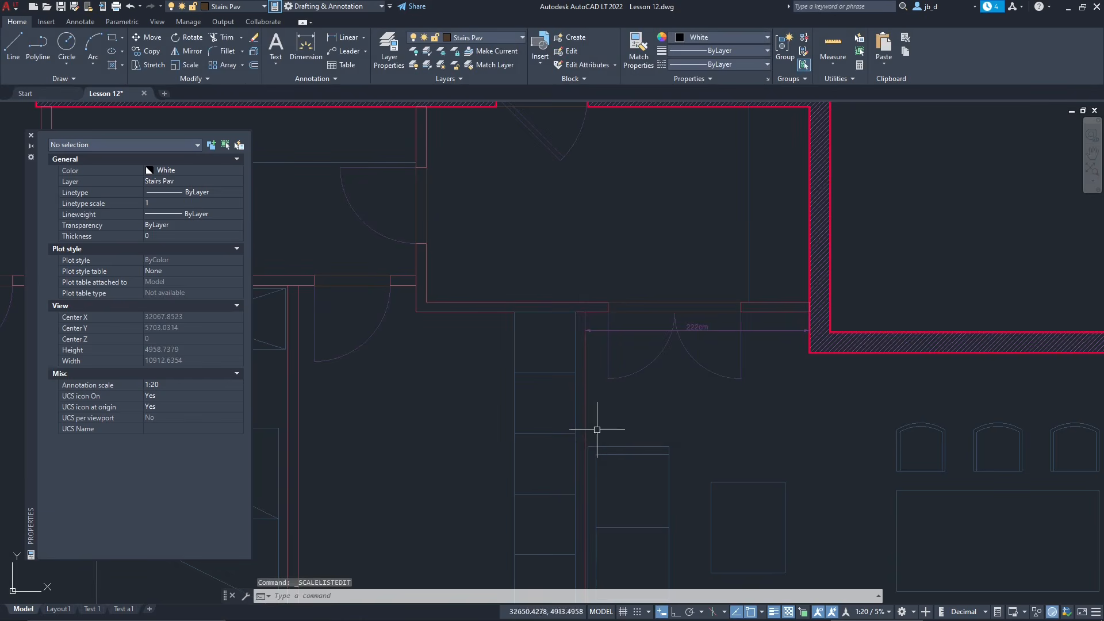
Step: Turn off percentages and Xref scales in the annotation scale list
{"action": "left_click", "coordinate": [890, 612]}
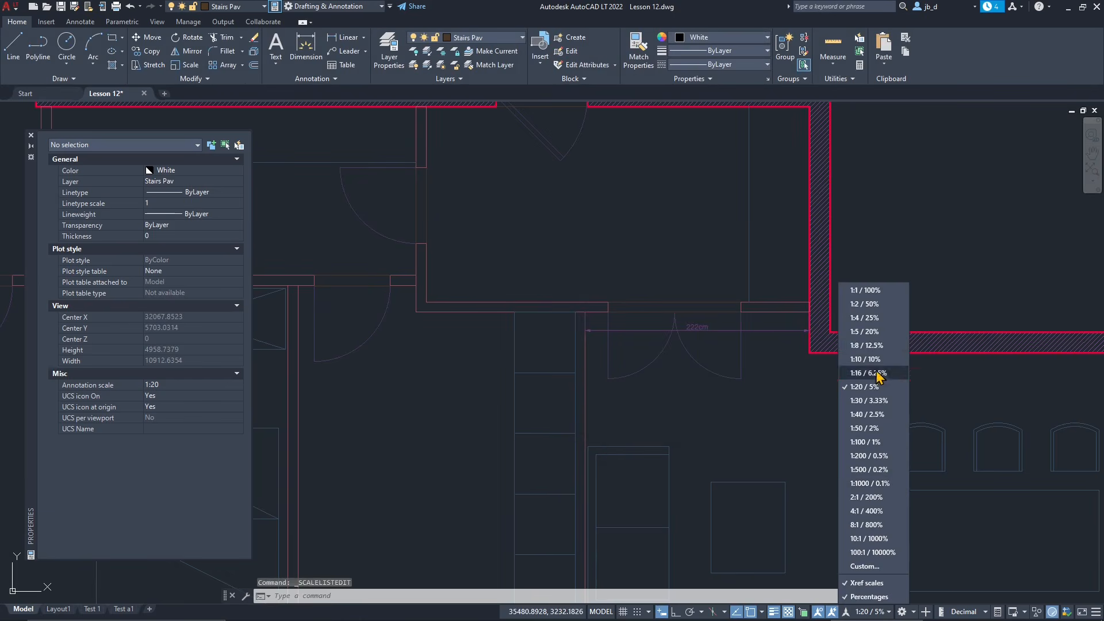
{"action": "left_click", "coordinate": [863, 597]}
{"action": "left_click", "coordinate": [877, 612]}
{"action": "left_click", "coordinate": [874, 584]}
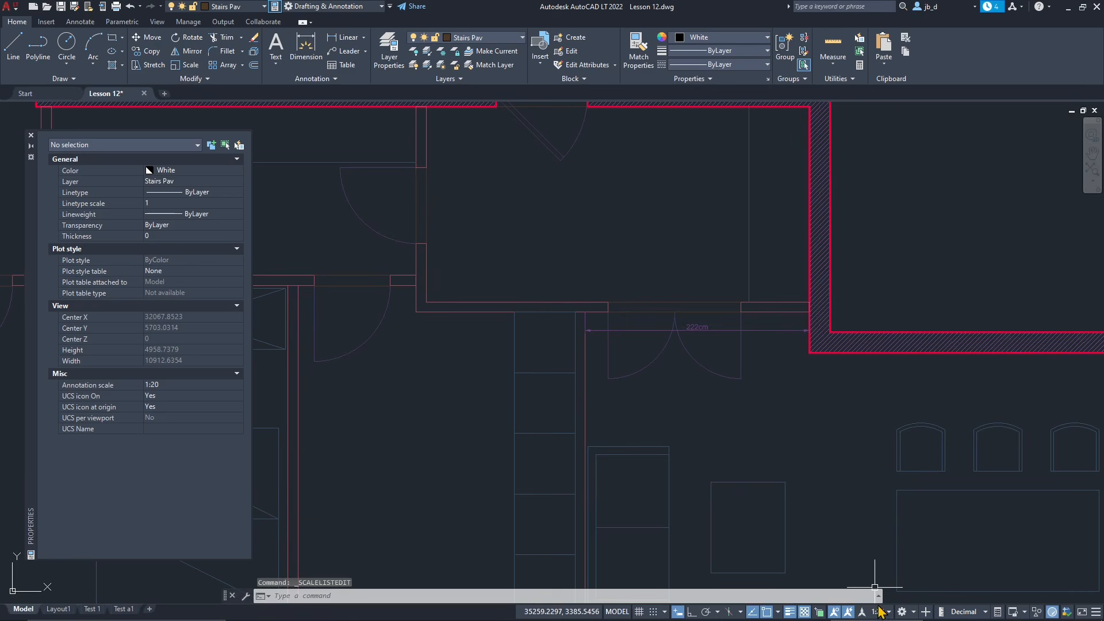
Step: Switch the annotation scale to 1:50 and then to 1:500
{"action": "left_click", "coordinate": [880, 612]}
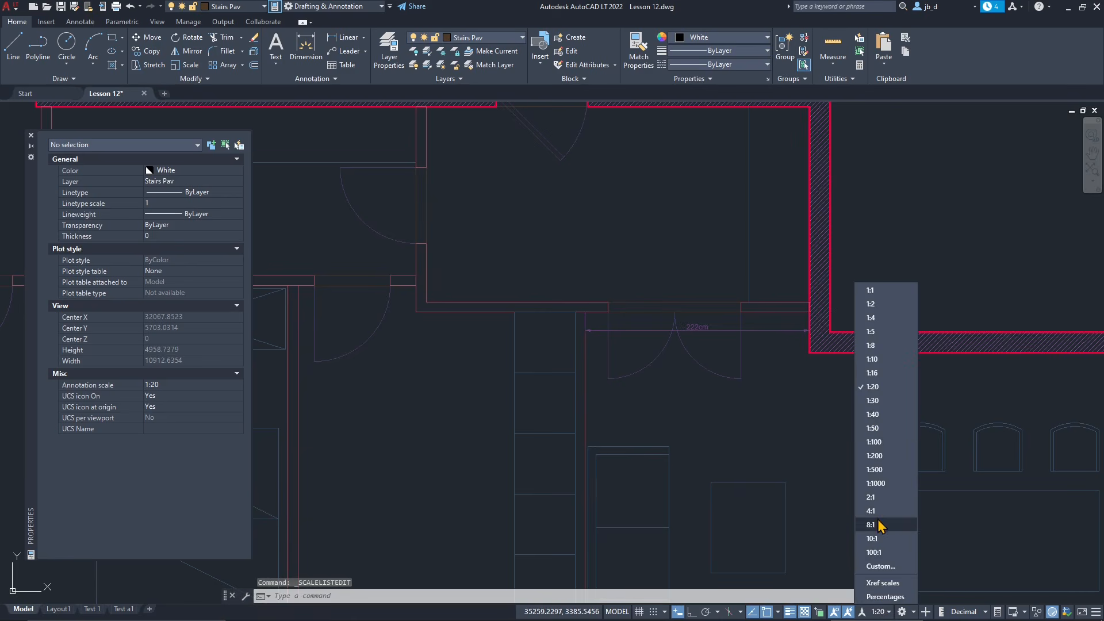
{"action": "left_click", "coordinate": [879, 428]}
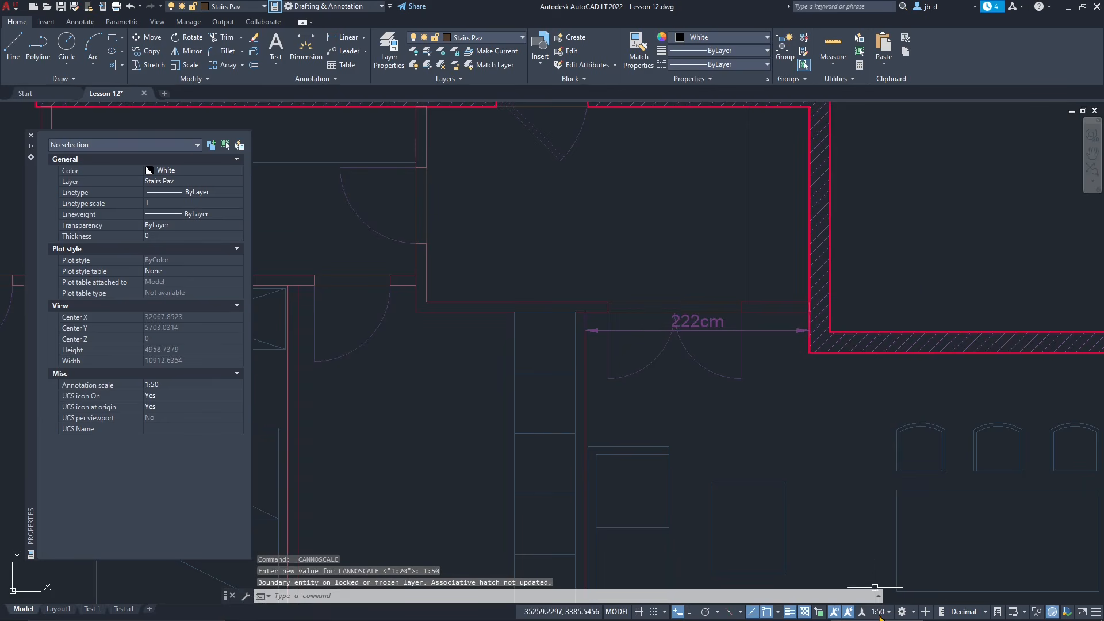
{"action": "left_click", "coordinate": [880, 612]}
{"action": "left_click", "coordinate": [880, 470]}
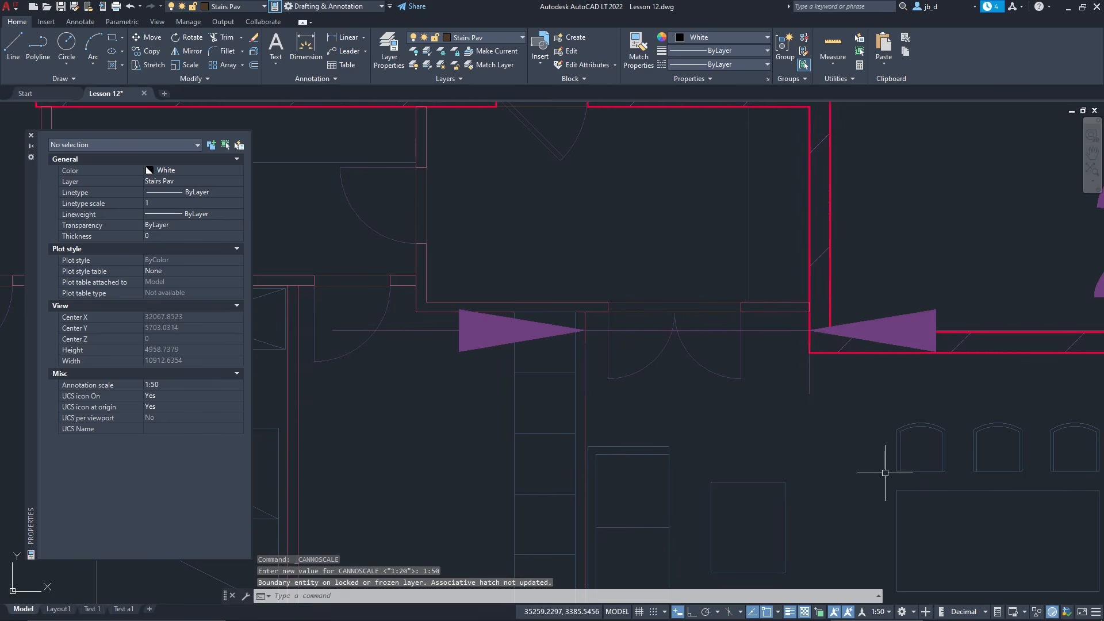
Step: Examine the double-door dimension at the 1:500 scale, from the floor plan out to the whole drawing
{"action": "scroll", "coordinate": [665, 426], "scroll_direction": "down", "scroll_amount": 4}
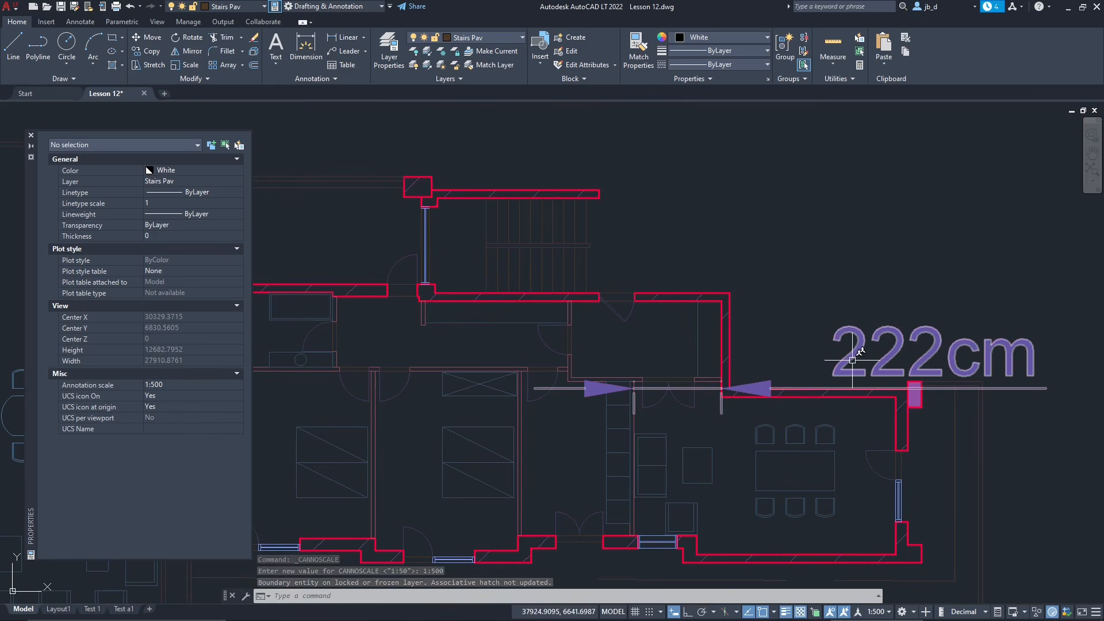
{"action": "scroll", "coordinate": [763, 393], "scroll_direction": "down", "scroll_amount": 5}
{"action": "scroll", "coordinate": [545, 433], "scroll_direction": "down", "scroll_amount": 10}
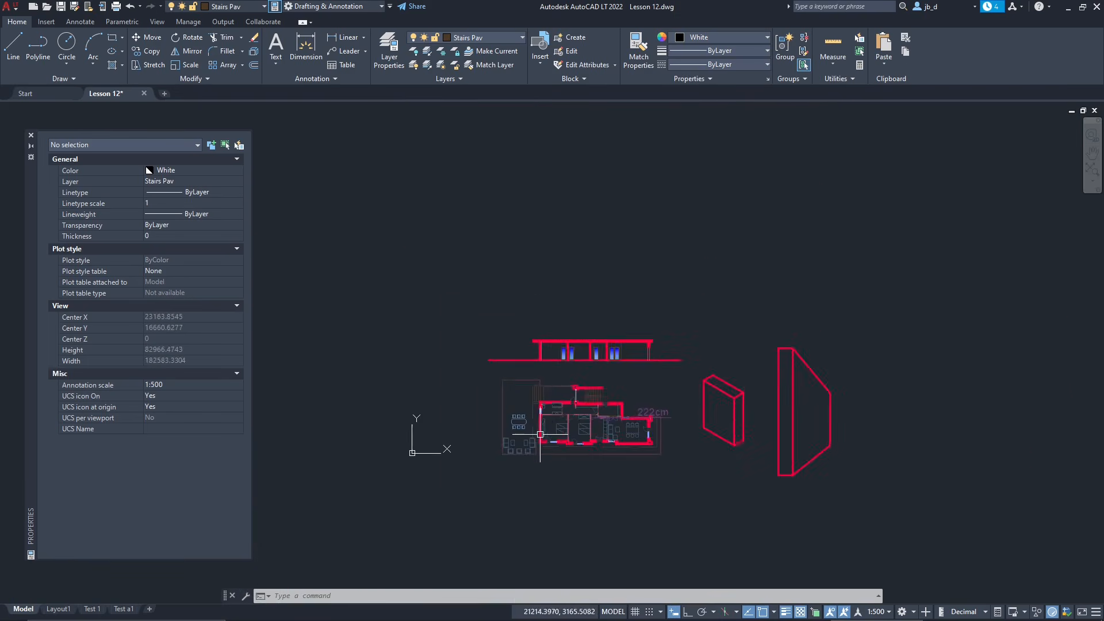
{"action": "scroll", "coordinate": [545, 433], "scroll_direction": "up", "scroll_amount": 6}
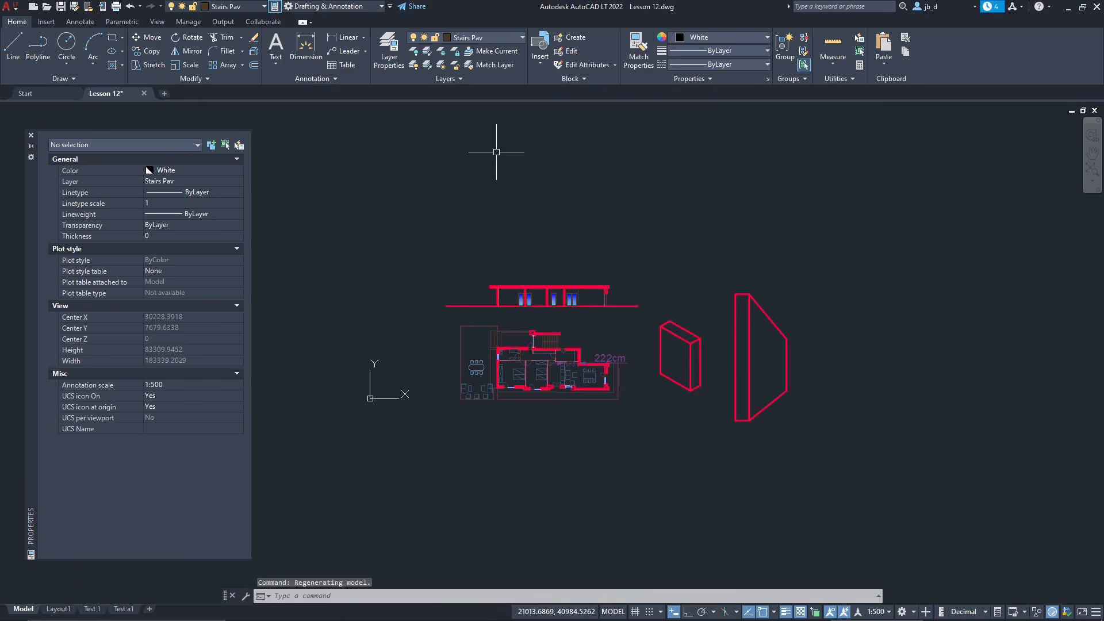
{"action": "middle_click_drag", "start_coordinate": [487, 265], "coordinate": [534, 293]}
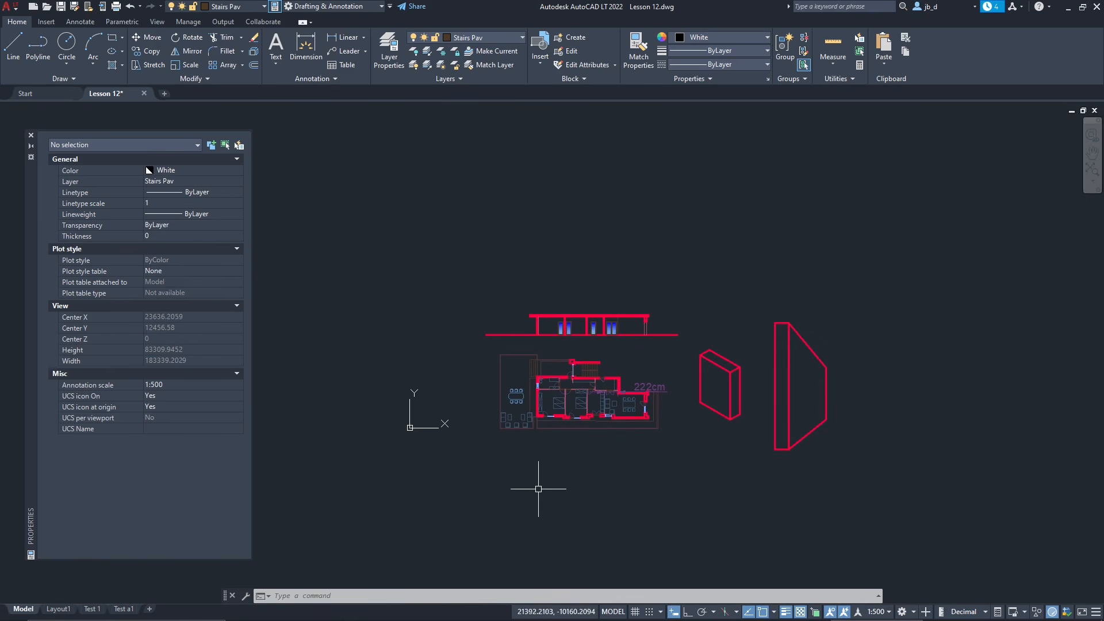
{"action": "scroll", "coordinate": [627, 285], "scroll_direction": "down", "scroll_amount": 3}
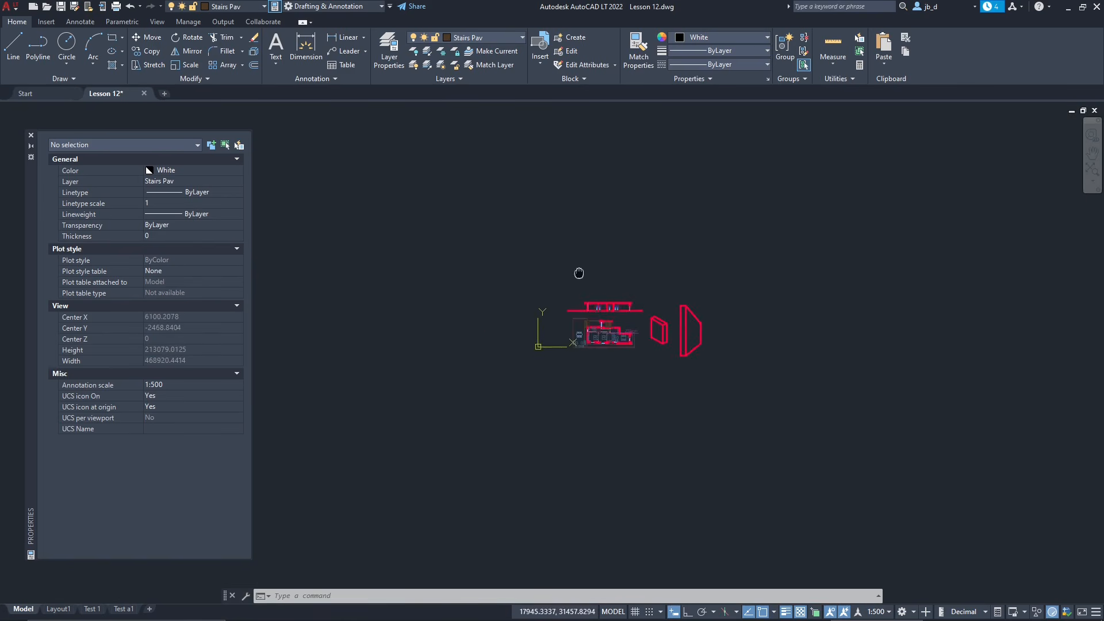
{"action": "scroll", "coordinate": [506, 386], "scroll_direction": "down", "scroll_amount": 1}
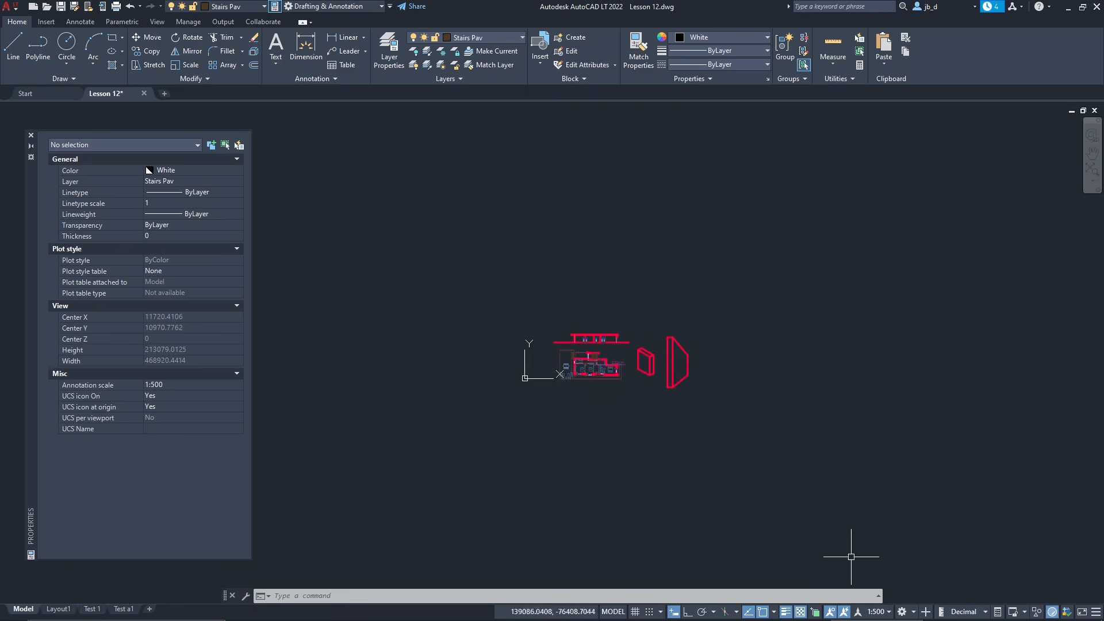
Step: Set the annotation scale to 1:100 and check the double-door dimension's size up close
{"action": "left_click", "coordinate": [877, 613]}
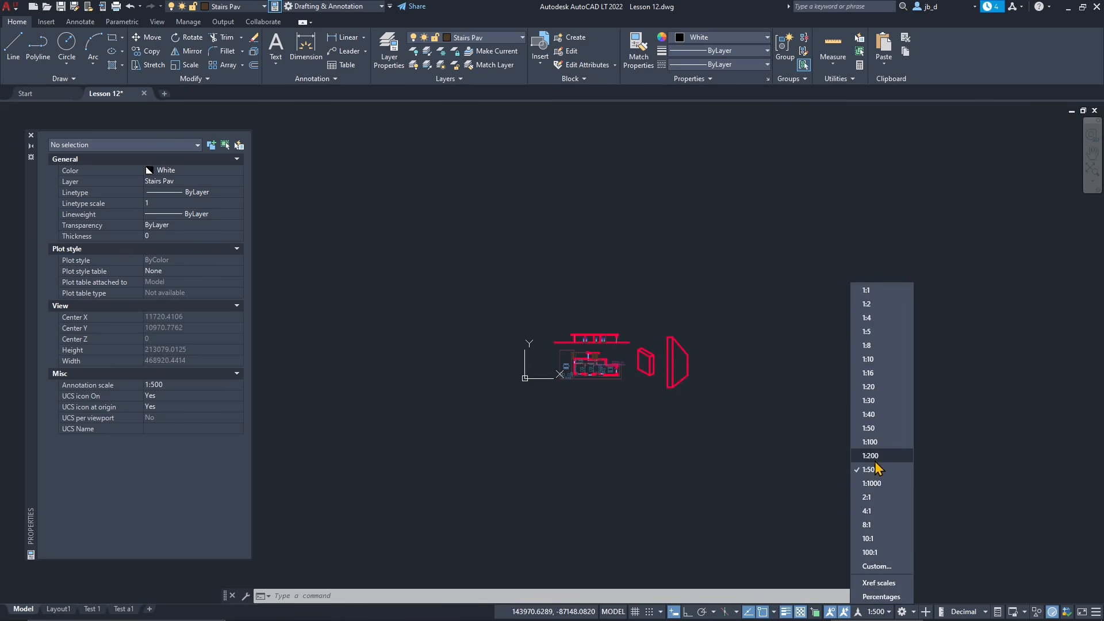
{"action": "left_click", "coordinate": [871, 442]}
{"action": "scroll", "coordinate": [576, 375], "scroll_direction": "up", "scroll_amount": 15}
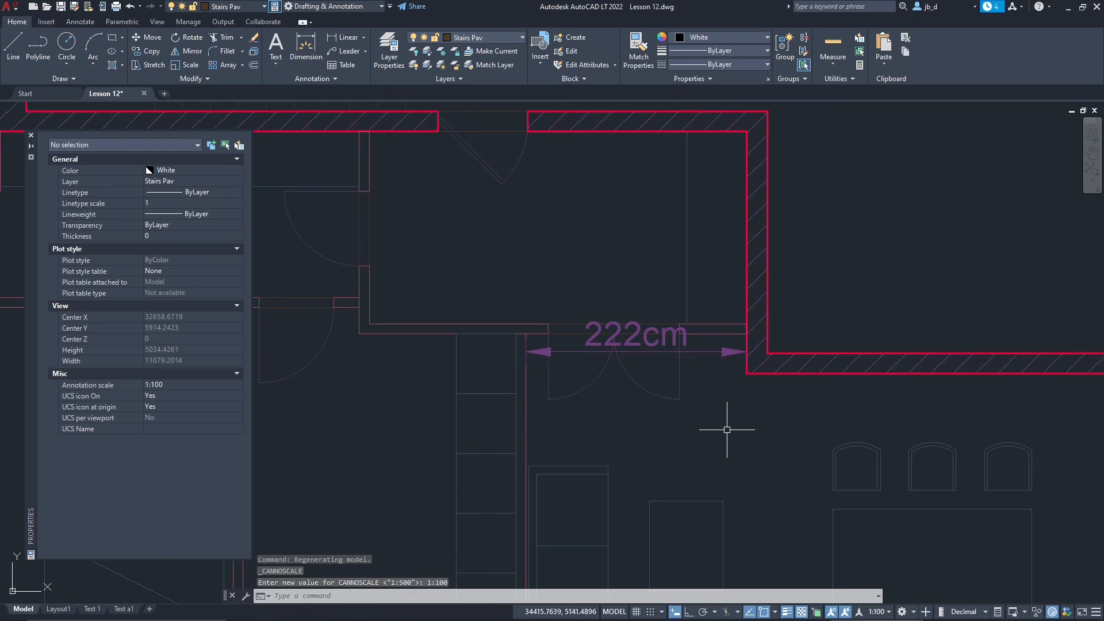
{"action": "scroll", "coordinate": [727, 423], "scroll_direction": "down", "scroll_amount": 2}
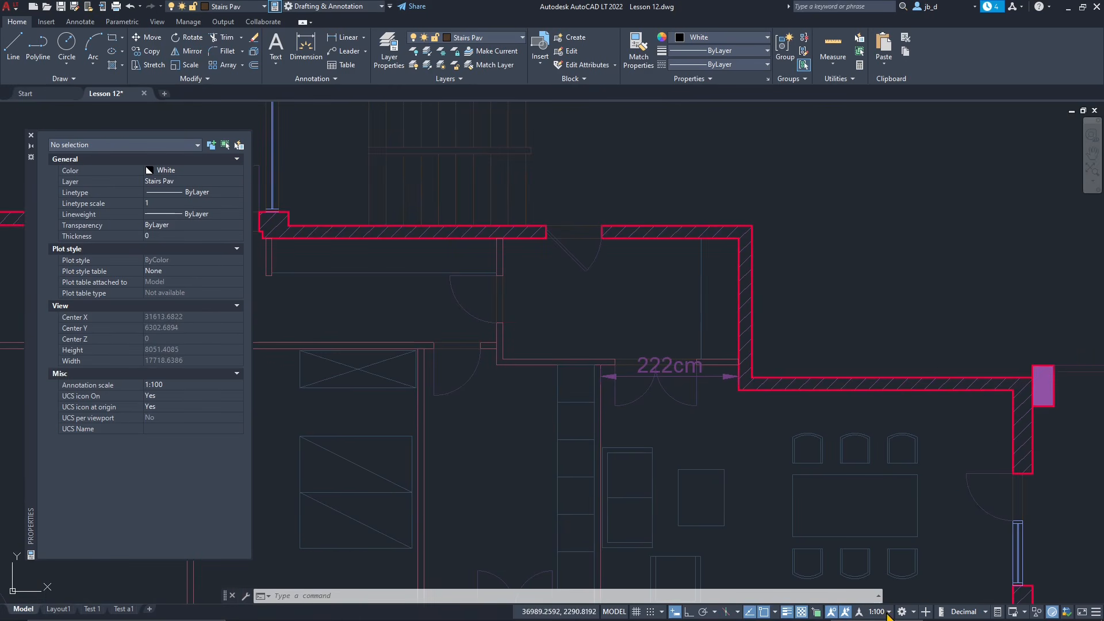
Step: Switch the annotation scale to 1:50 and then to 1:20 to compare the dimension's text size
{"action": "left_click", "coordinate": [889, 612]}
{"action": "left_click", "coordinate": [874, 438]}
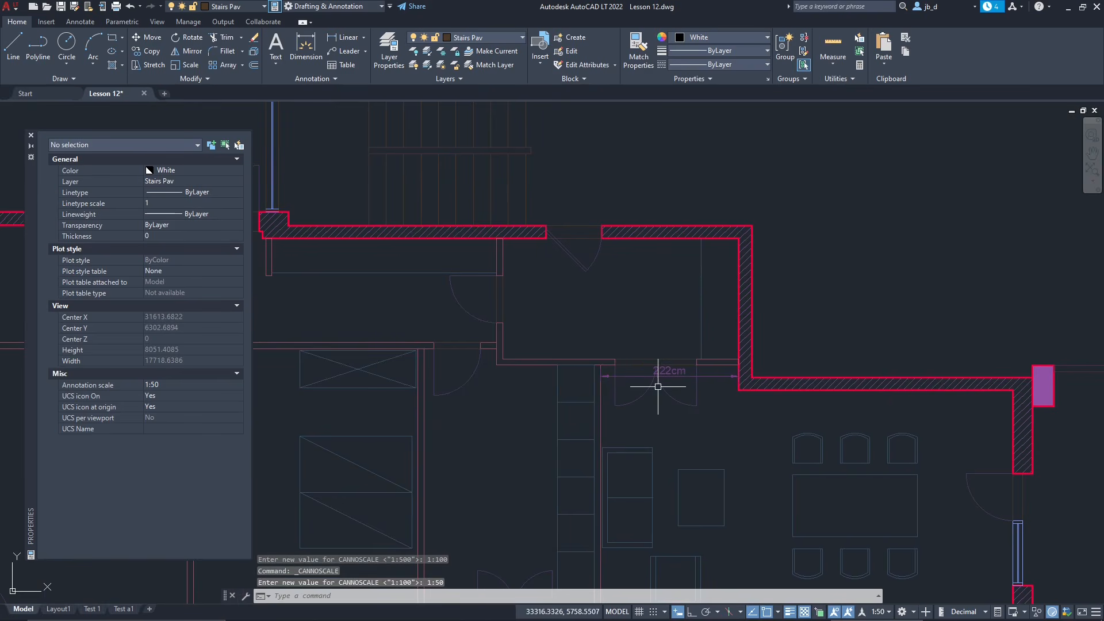
{"action": "left_click", "coordinate": [890, 612]}
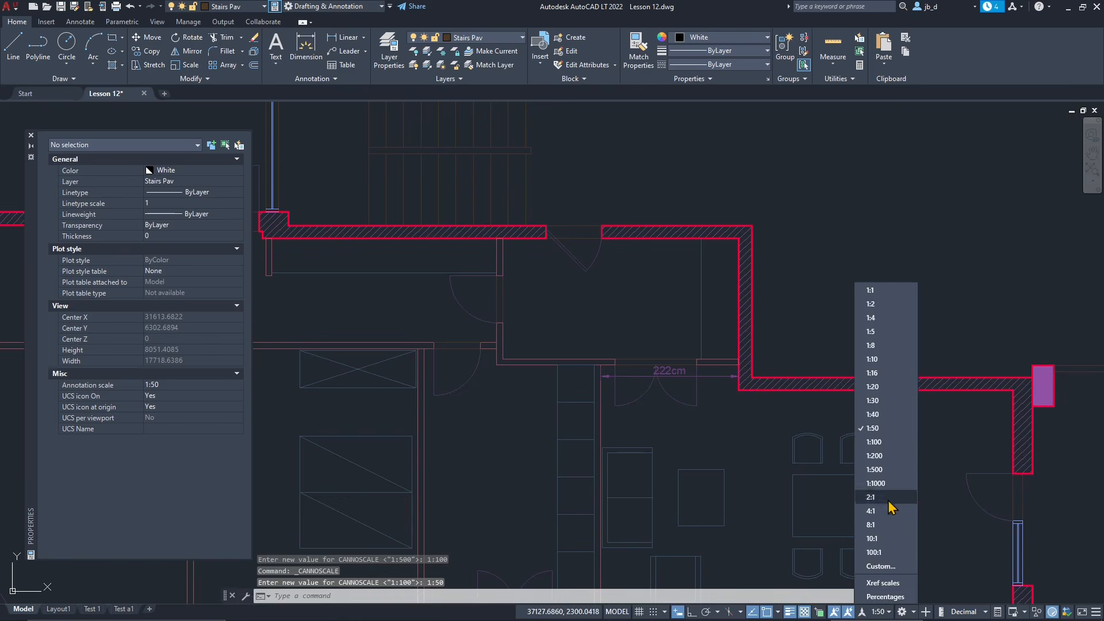
{"action": "left_click", "coordinate": [876, 387]}
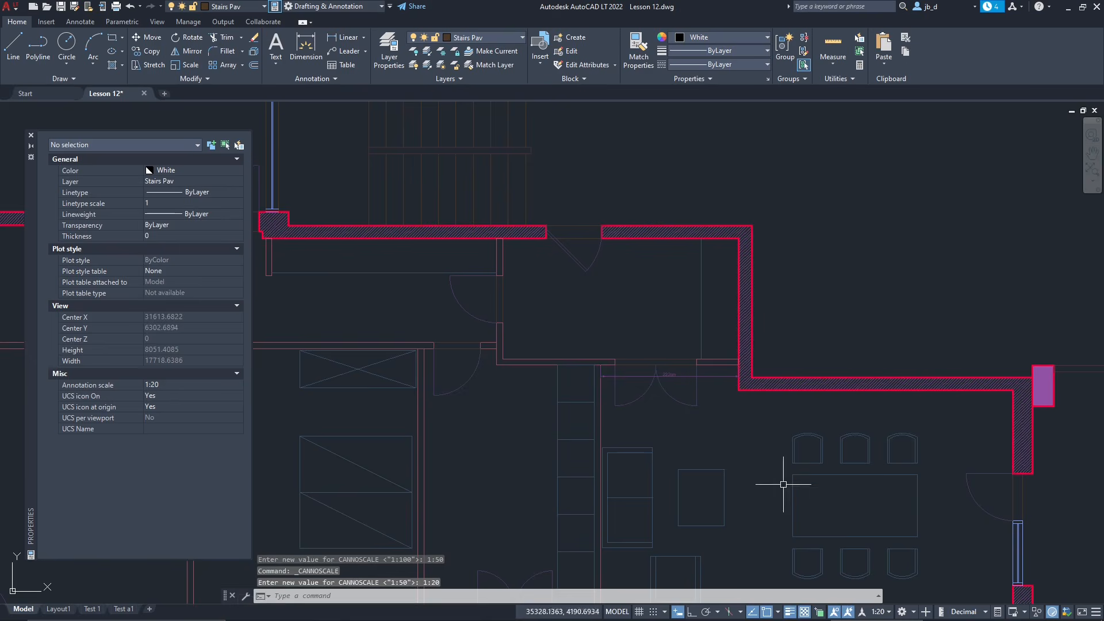
Step: Set the annotation scale to 1:10 and inspect the wall corner beside the double-door dimension
{"action": "left_click", "coordinate": [886, 613]}
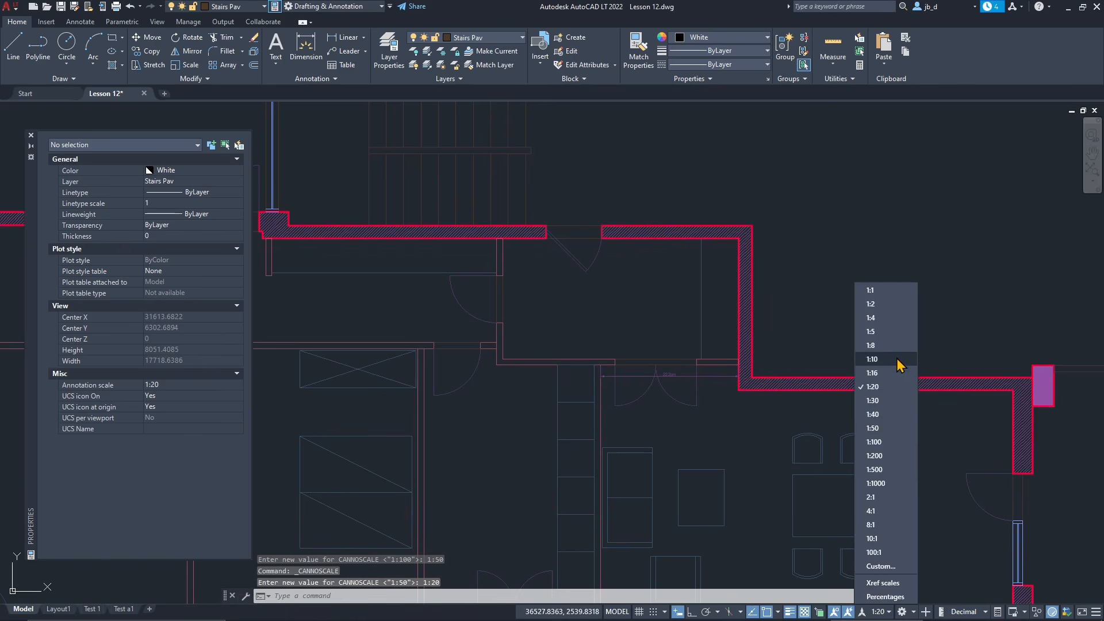
{"action": "left_click", "coordinate": [872, 359]}
{"action": "scroll", "coordinate": [751, 353], "scroll_direction": "up", "scroll_amount": 4}
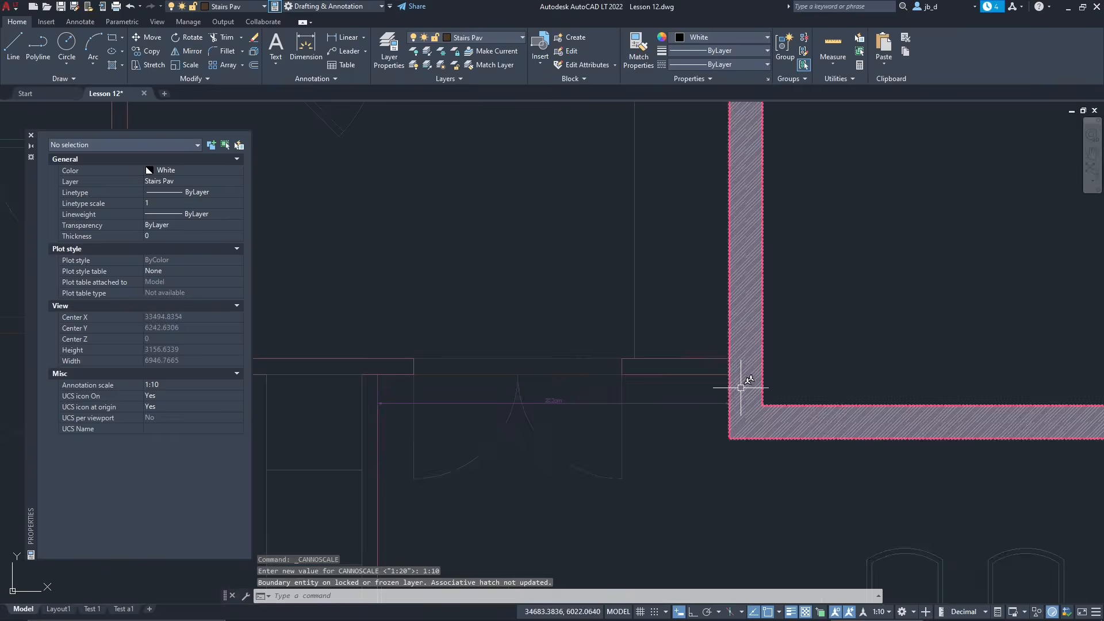
{"action": "scroll", "coordinate": [727, 391], "scroll_direction": "up", "scroll_amount": 4}
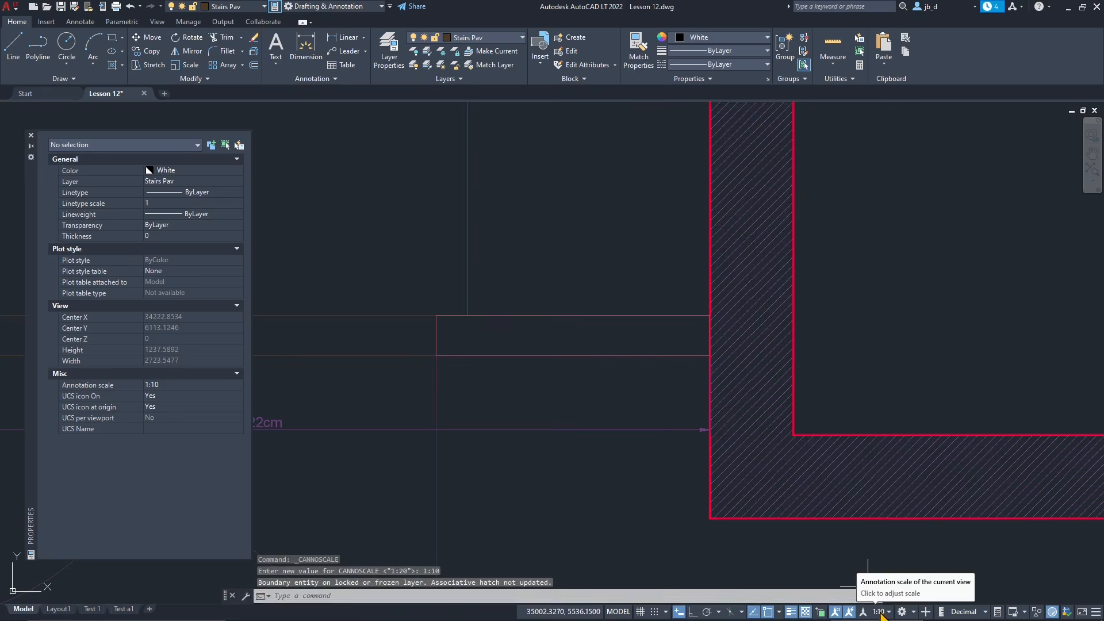
Step: Examine the double-door dimension and wall hatch at the 1:10 scale, both up close and from the wider floor plan
{"action": "scroll", "coordinate": [694, 373], "scroll_direction": "down", "scroll_amount": 4}
{"action": "scroll", "coordinate": [598, 408], "scroll_direction": "up", "scroll_amount": 2}
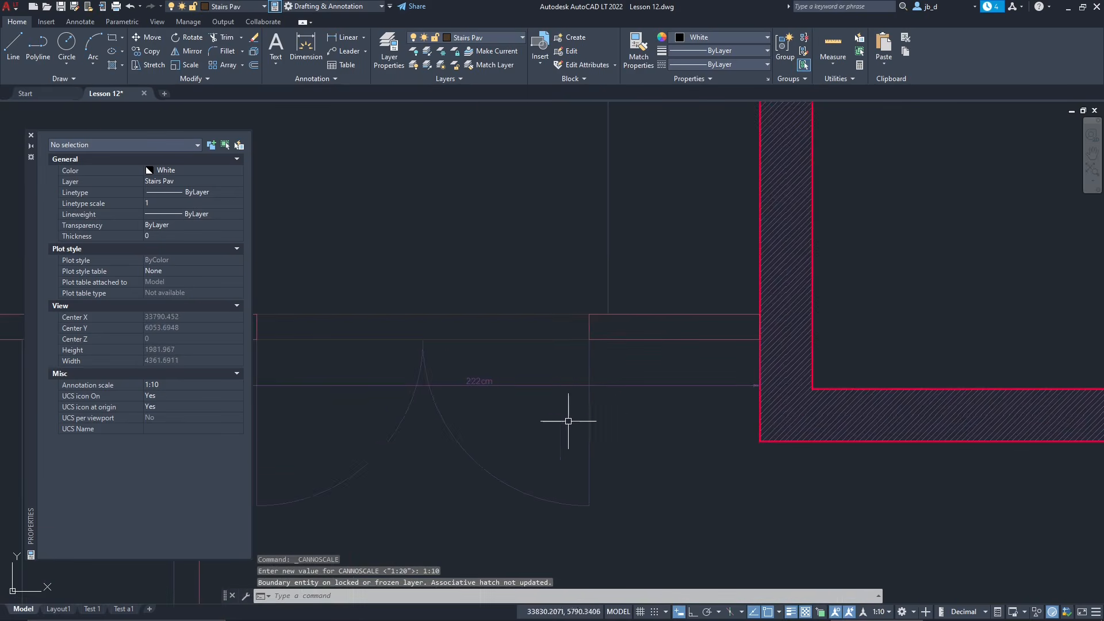
{"action": "mouse_move", "coordinate": [621, 418]}
{"action": "middle_mouse_down"}
{"action": "mouse_move", "coordinate": [492, 406]}
{"action": "mouse_move", "coordinate": [551, 430]}
{"action": "middle_mouse_up"}
{"action": "scroll", "coordinate": [495, 419], "scroll_direction": "up", "scroll_amount": 2}
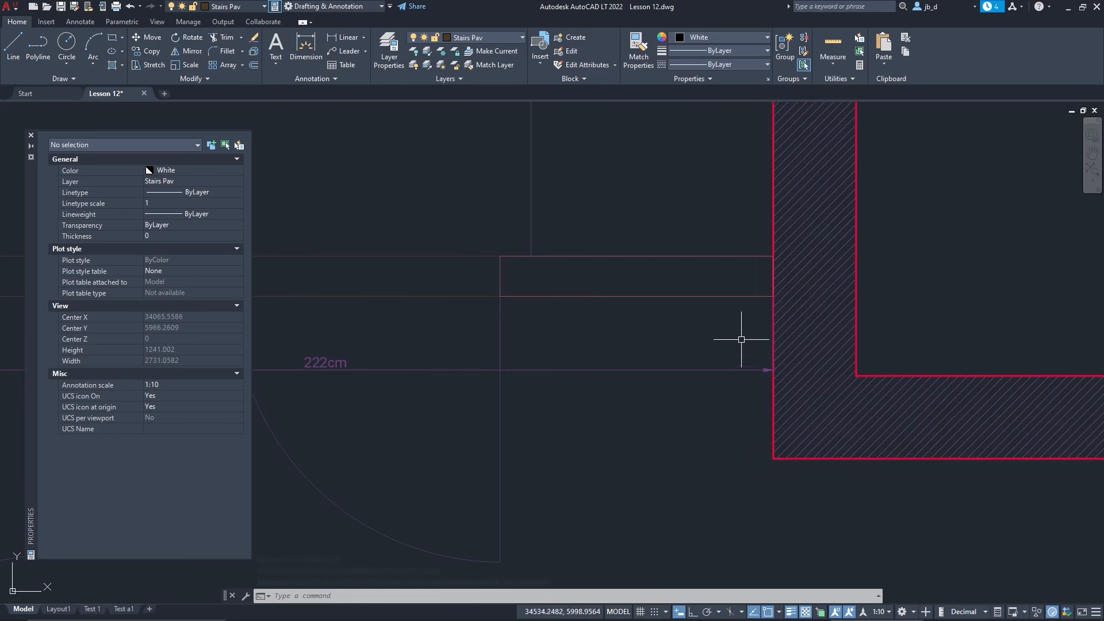
{"action": "key", "text": "Escape"}
{"action": "scroll", "coordinate": [647, 328], "scroll_direction": "down", "scroll_amount": 2}
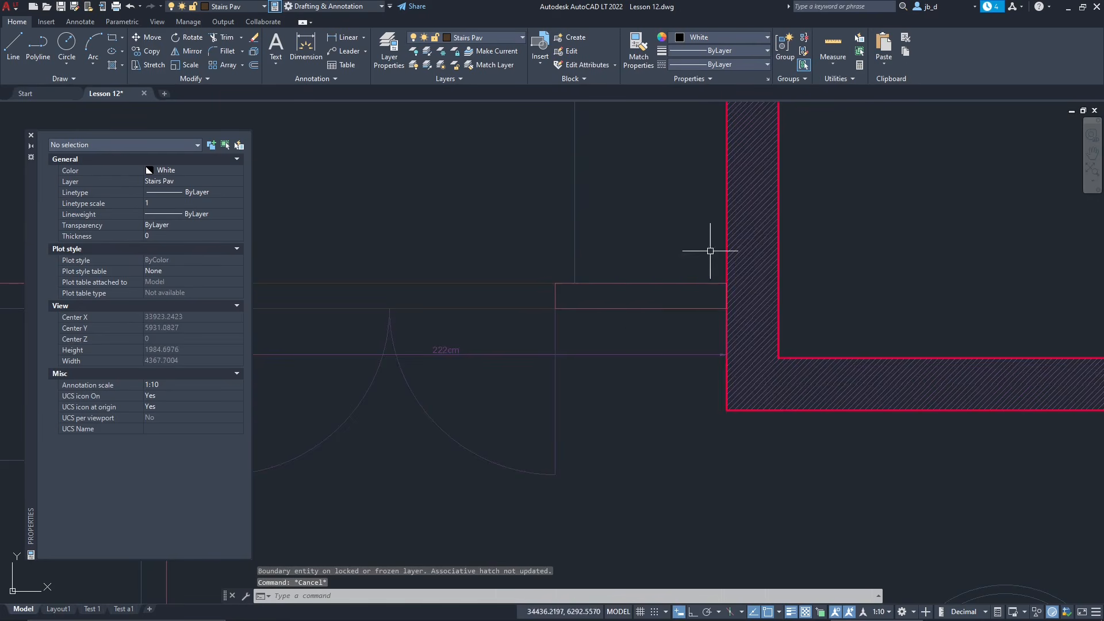
{"action": "scroll", "coordinate": [577, 266], "scroll_direction": "down", "scroll_amount": 4}
{"action": "middle_click_drag", "start_coordinate": [474, 444], "coordinate": [527, 380]}
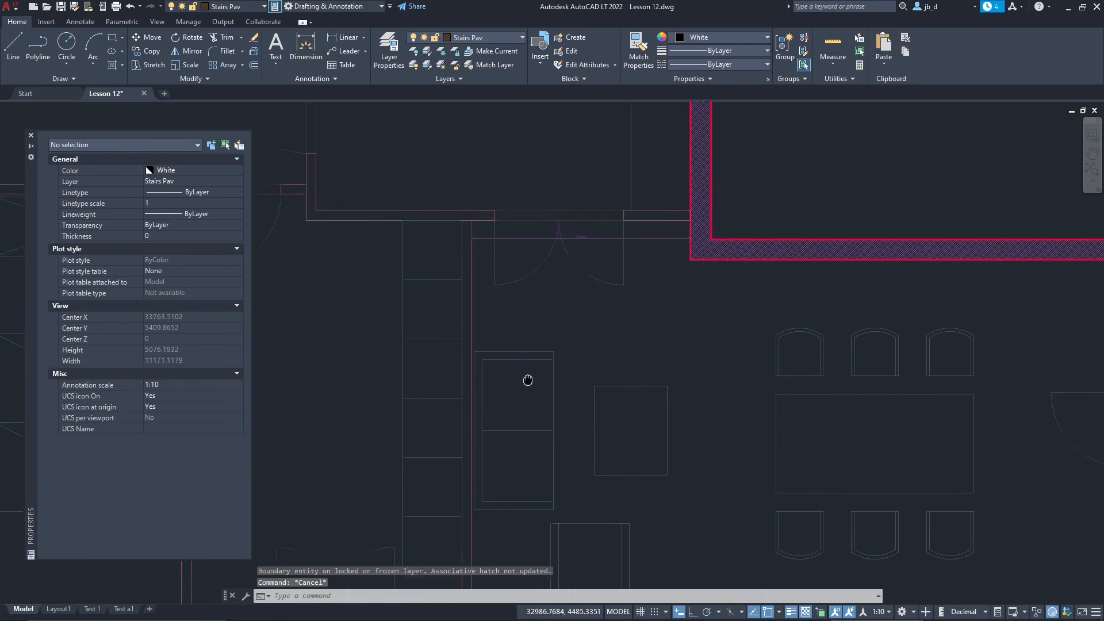
{"action": "scroll", "coordinate": [534, 354], "scroll_direction": "down", "scroll_amount": 4}
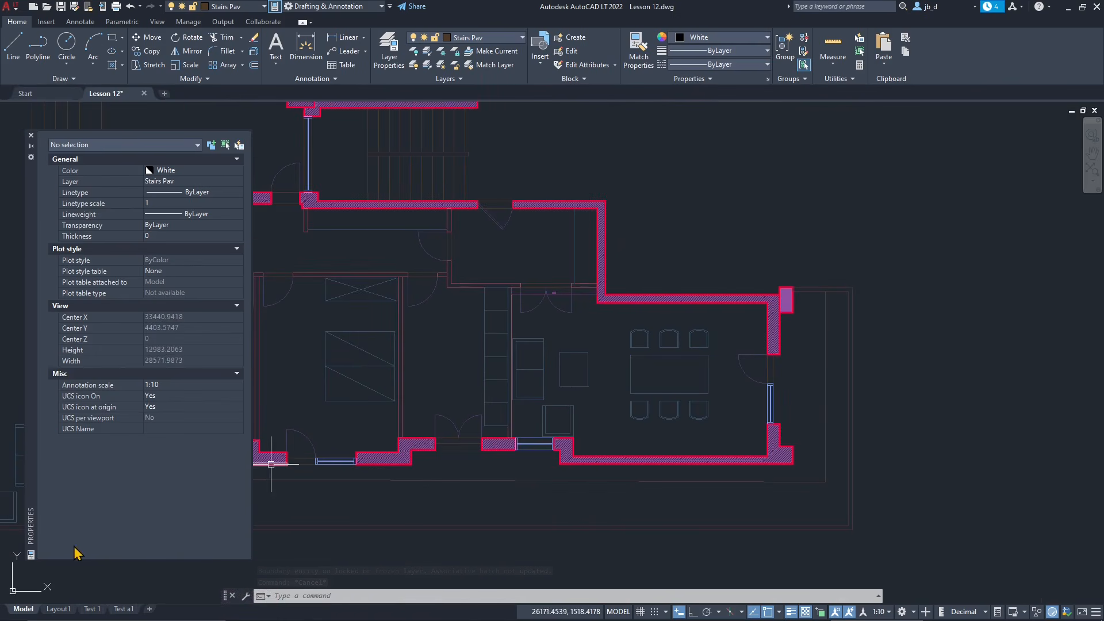
Step: Review how the floor plan is arranged on the Layout1, Test 1 and Test a1 sheets
{"action": "middle_click_drag", "start_coordinate": [596, 286], "coordinate": [632, 296]}
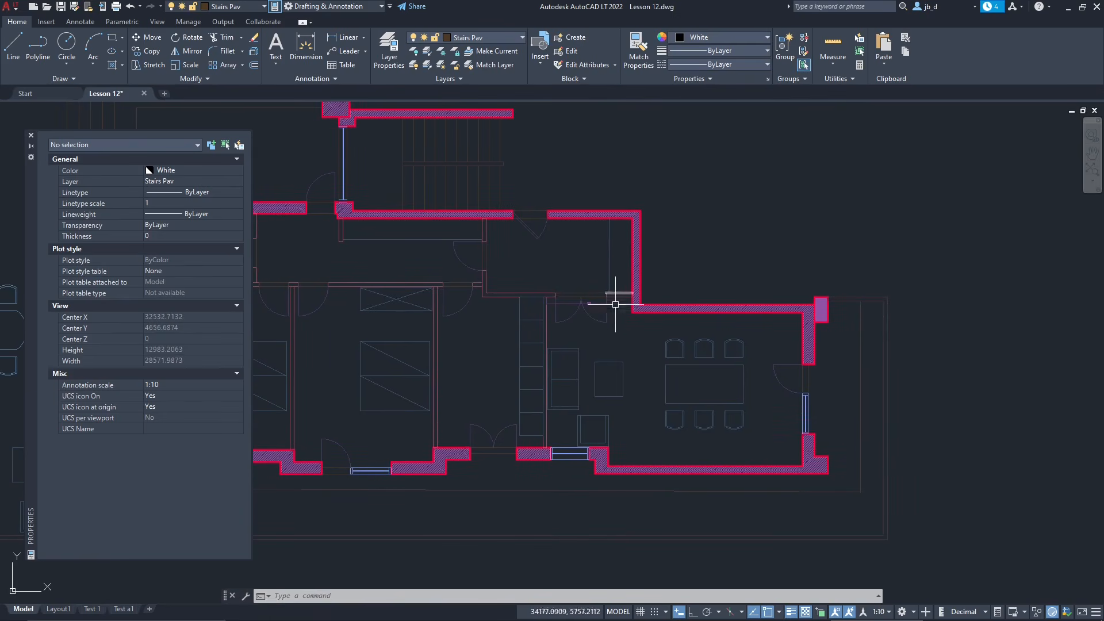
{"action": "middle_click_drag", "start_coordinate": [535, 376], "coordinate": [613, 402]}
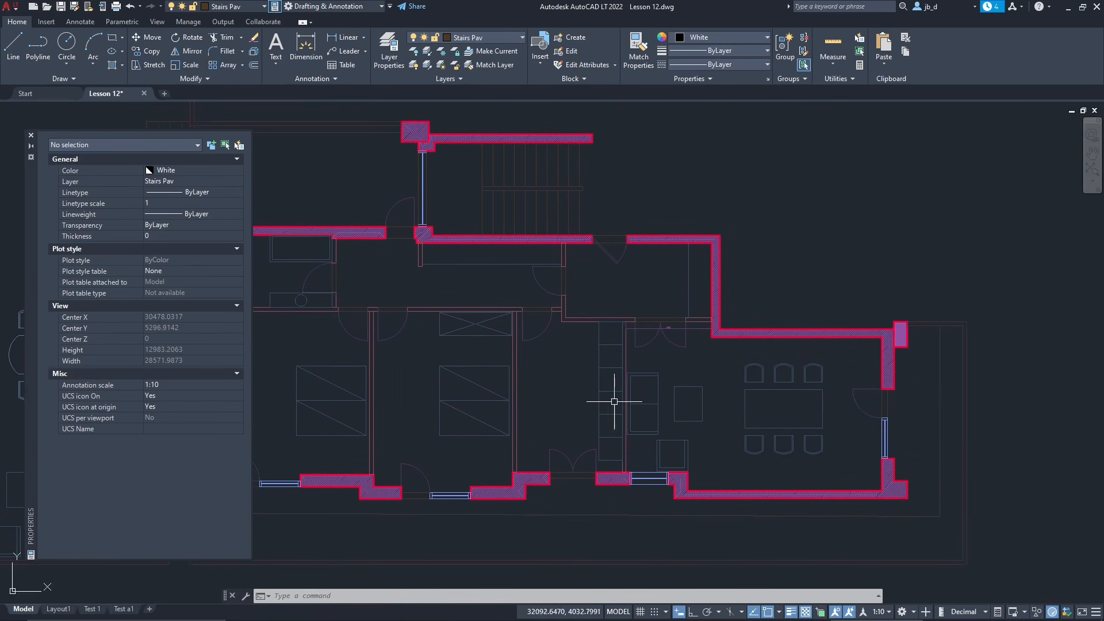
{"action": "left_click", "coordinate": [60, 610]}
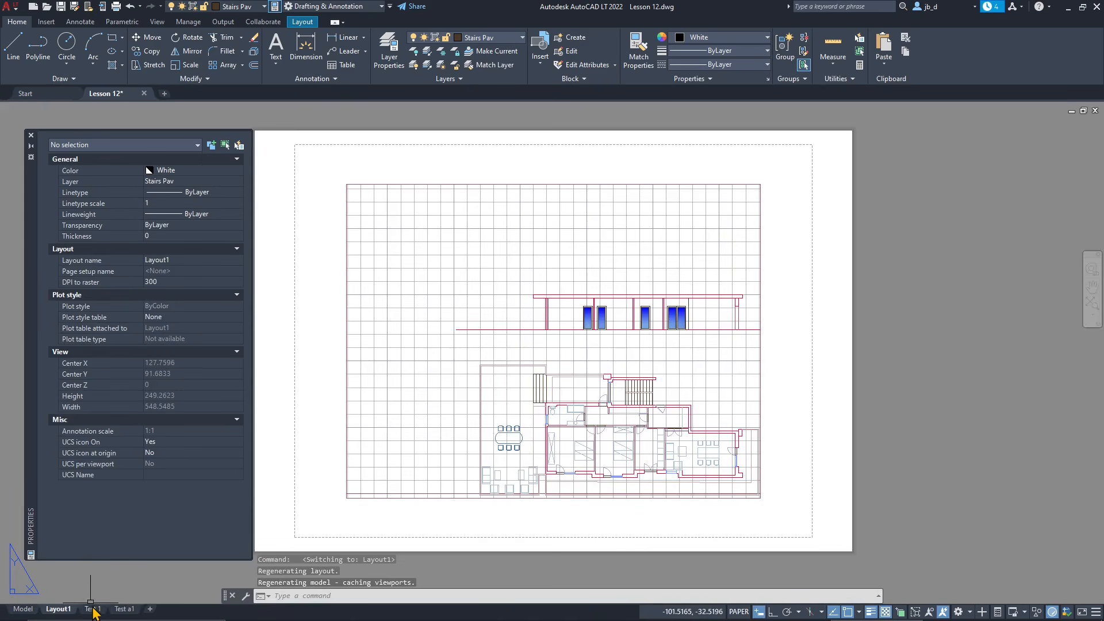
{"action": "left_click", "coordinate": [93, 609]}
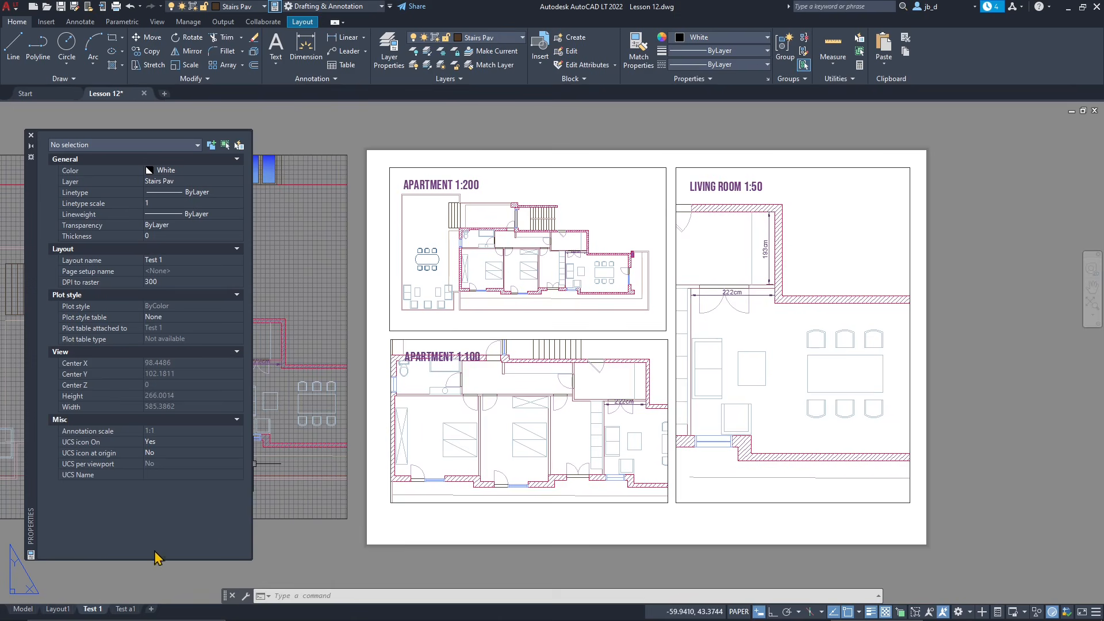
{"action": "left_click", "coordinate": [130, 609]}
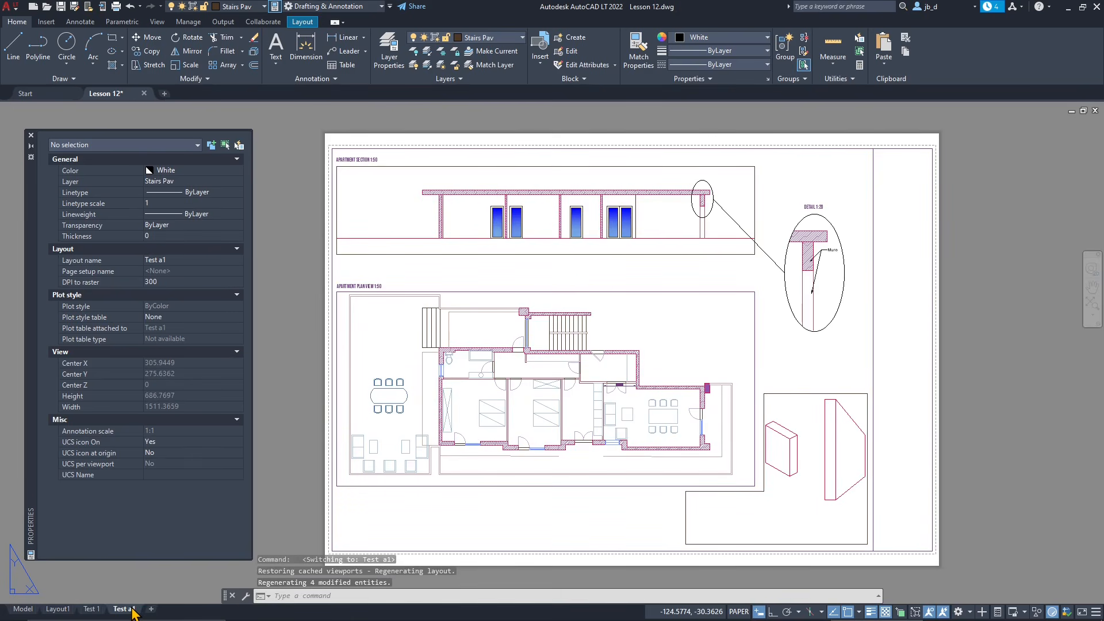
{"action": "left_click", "coordinate": [100, 612]}
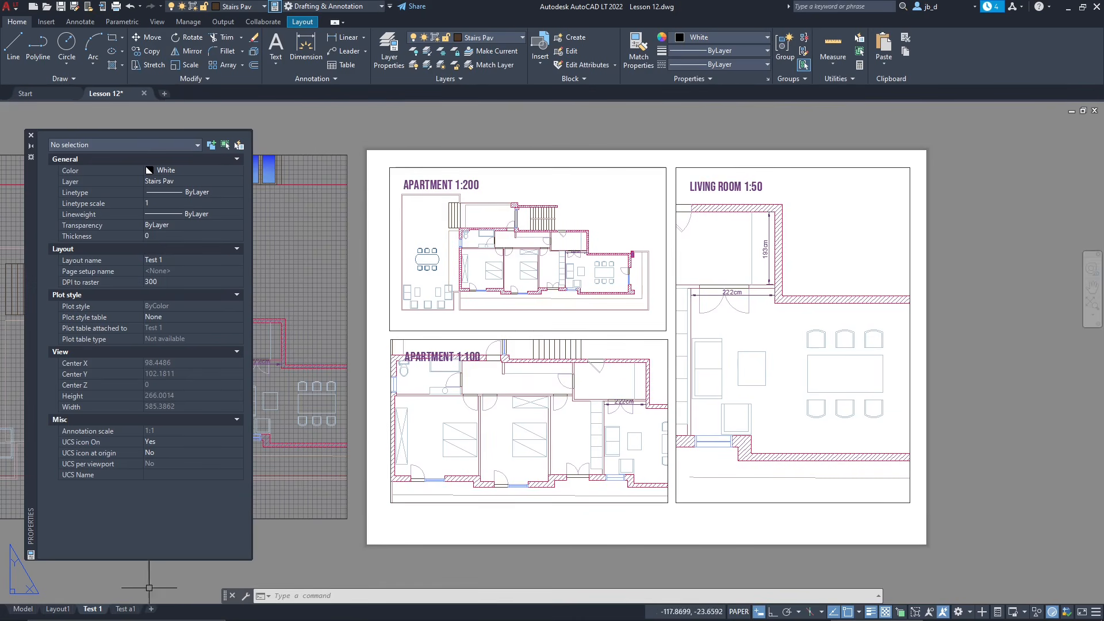
{"action": "left_click", "coordinate": [125, 608]}
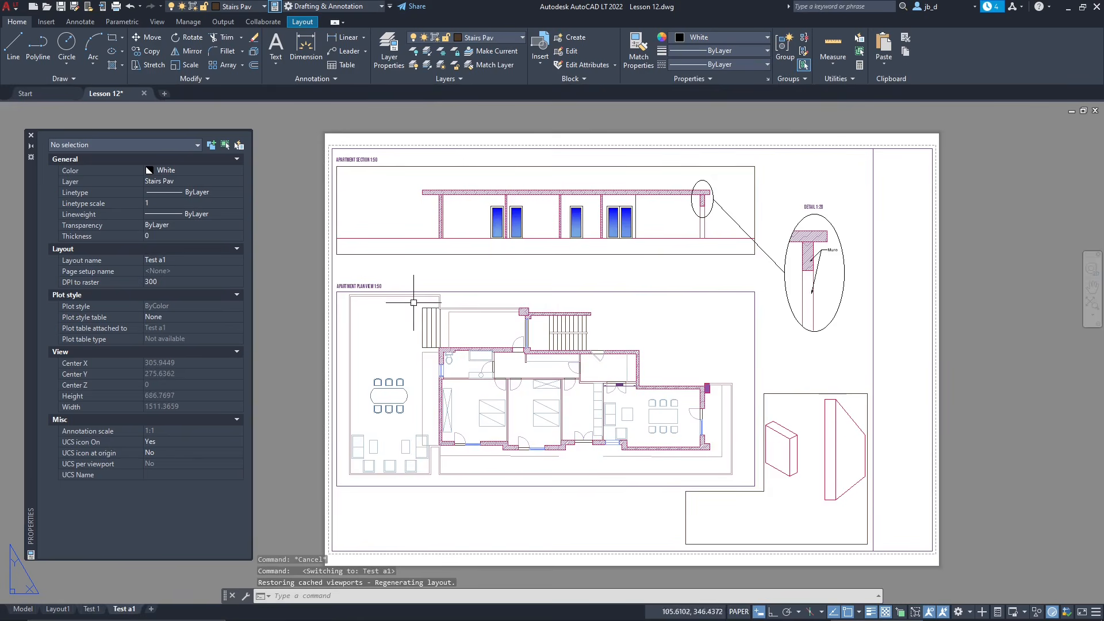
{"action": "scroll", "coordinate": [414, 302], "scroll_direction": "up", "scroll_amount": 4}
{"action": "scroll", "coordinate": [468, 247], "scroll_direction": "down", "scroll_amount": 5}
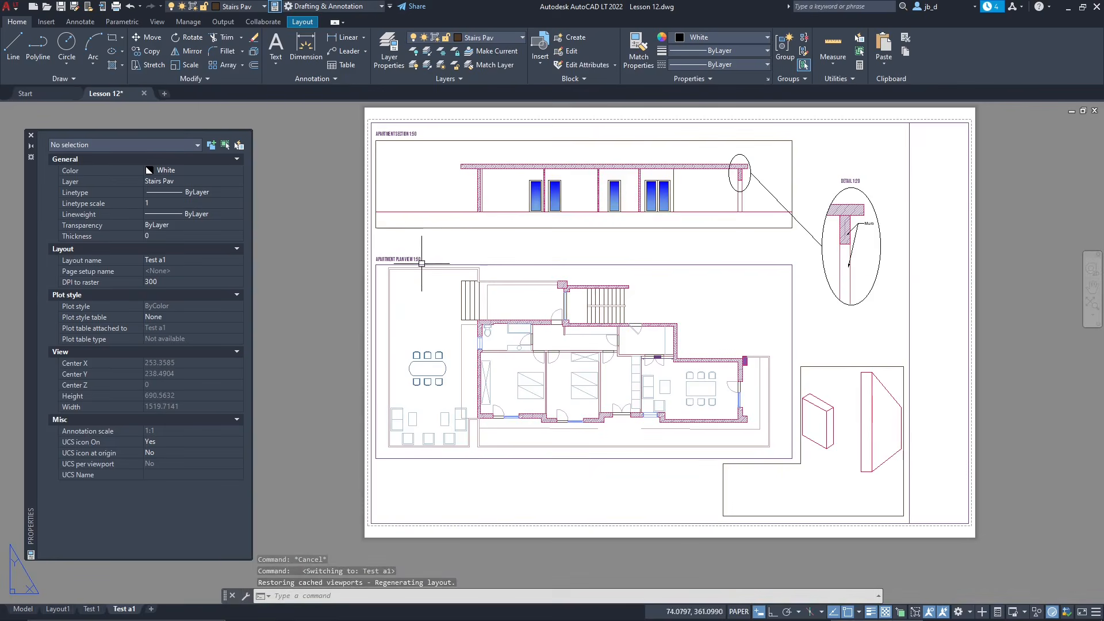
Step: On the Test 1 layout, move the APARTMENT 1:100 title up to the upper edge of its viewport
{"action": "left_click", "coordinate": [90, 609]}
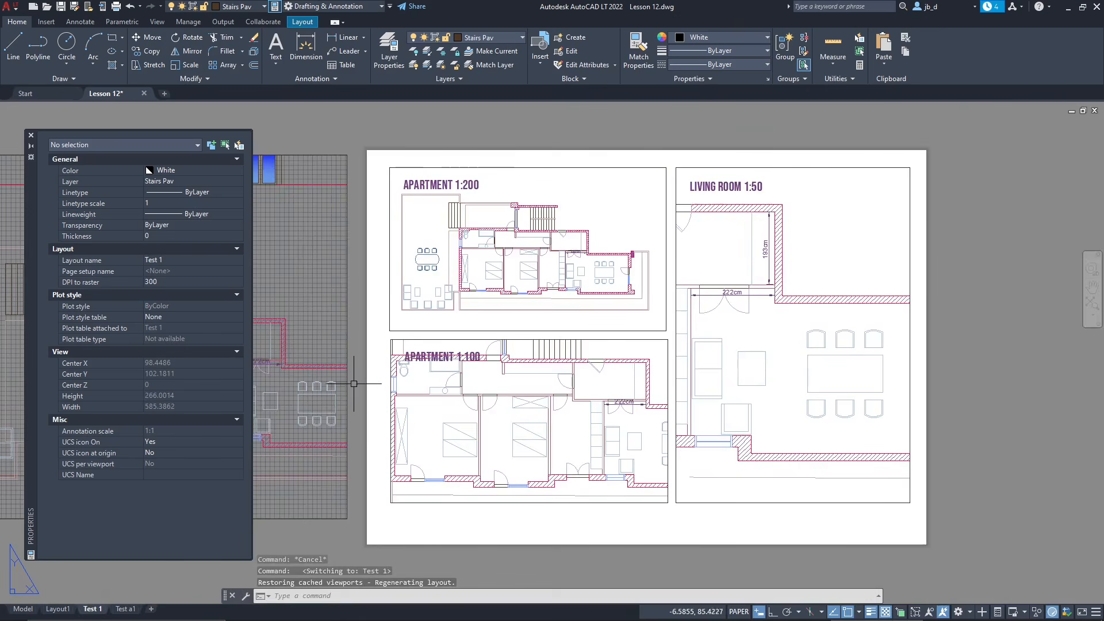
{"action": "scroll", "coordinate": [382, 382], "scroll_direction": "up", "scroll_amount": 3}
{"action": "left_click", "coordinate": [555, 314]}
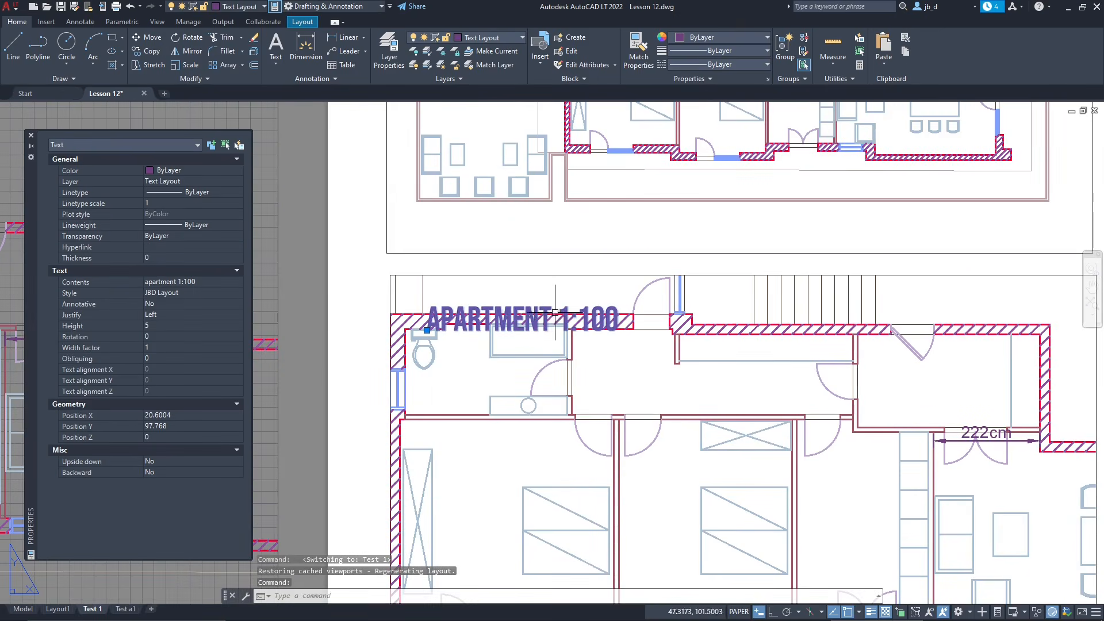
{"action": "key", "text": "Escape"}
{"action": "scroll", "coordinate": [463, 301], "scroll_direction": "down", "scroll_amount": 10}
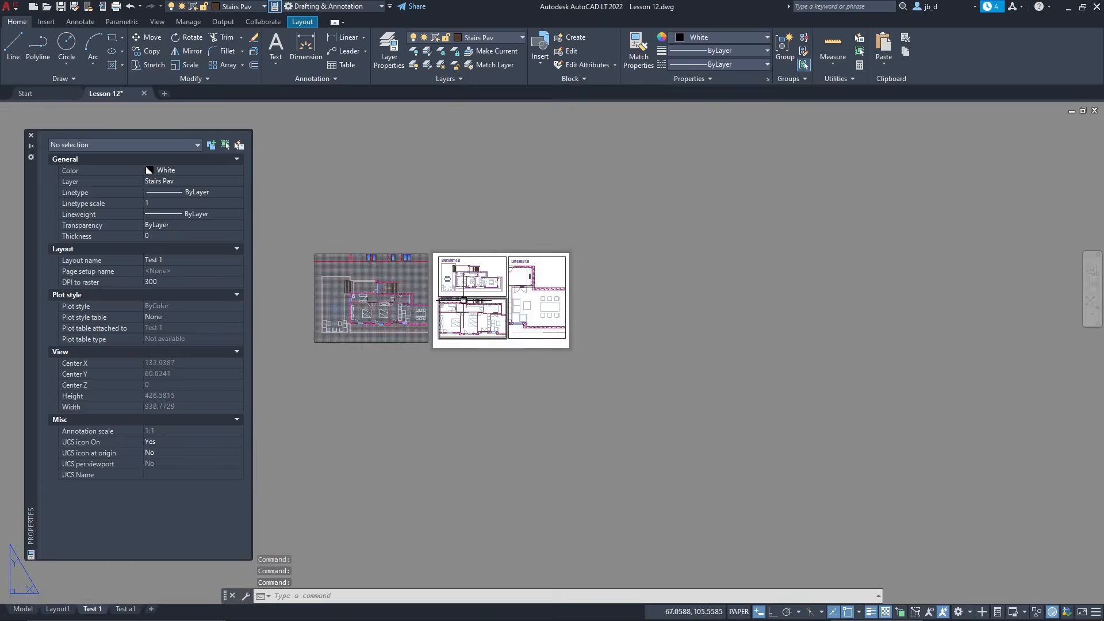
{"action": "scroll", "coordinate": [464, 301], "scroll_direction": "up", "scroll_amount": 7}
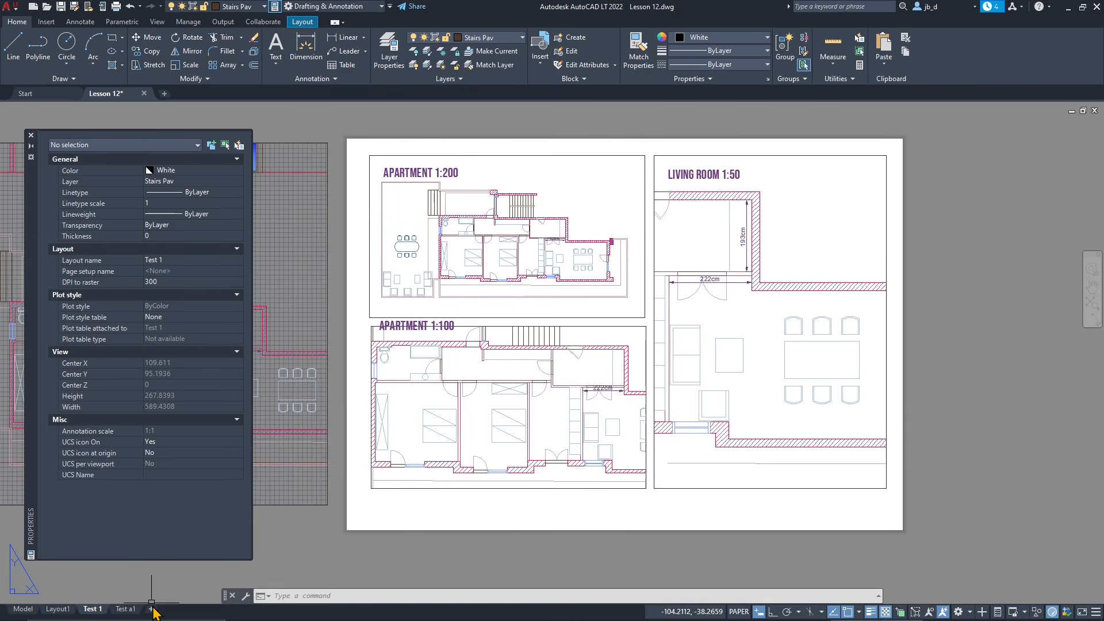
Step: Create a new layout, rename it Test 2 a1 and open it
{"action": "left_click", "coordinate": [152, 609]}
{"action": "right_click", "coordinate": [167, 611]}
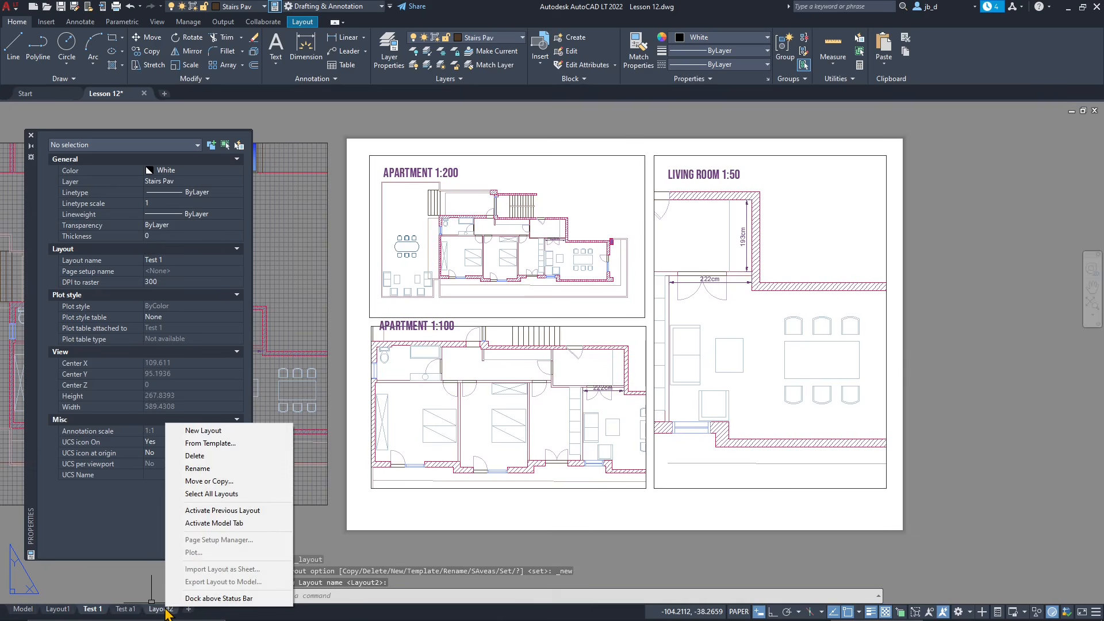
{"action": "left_click", "coordinate": [197, 468]}
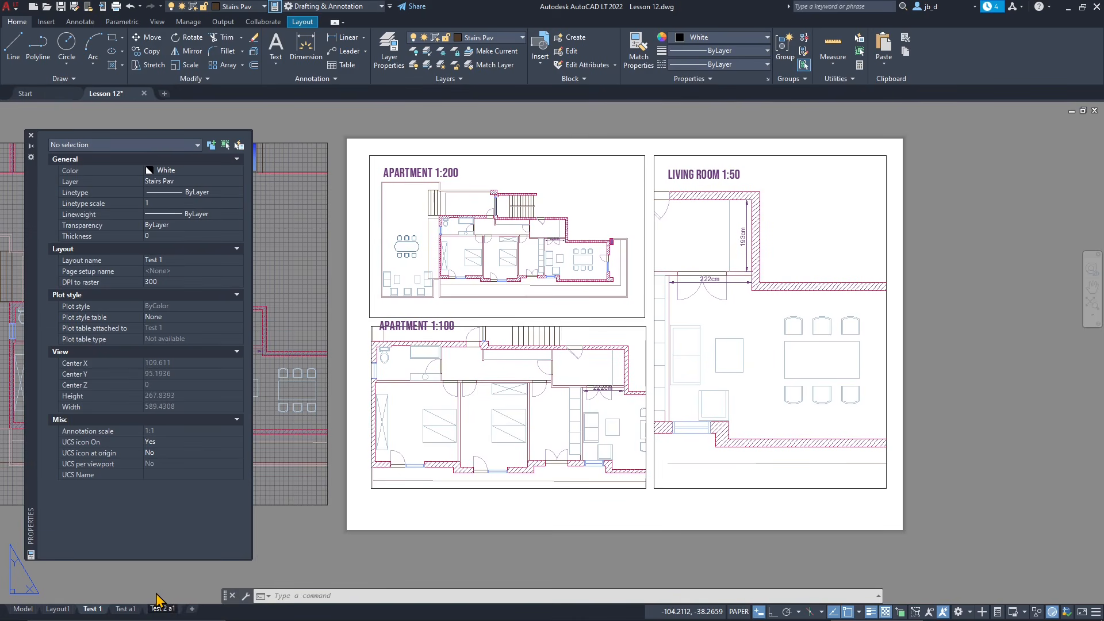
{"action": "left_click", "coordinate": [180, 593]}
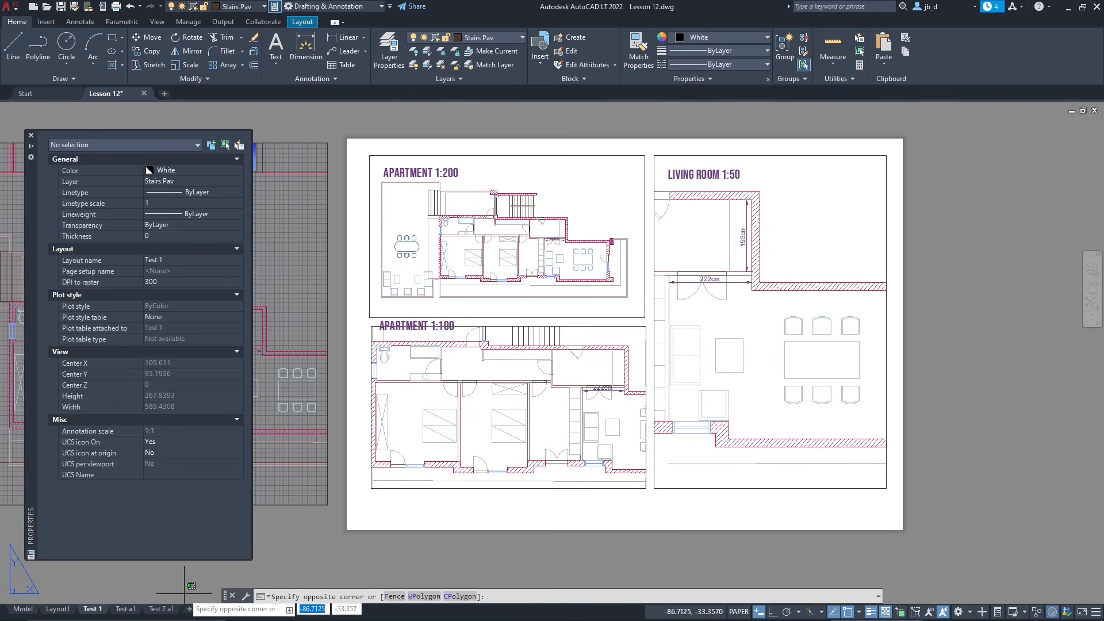
{"action": "left_click", "coordinate": [181, 594]}
{"action": "mouse_move", "coordinate": [157, 611]}
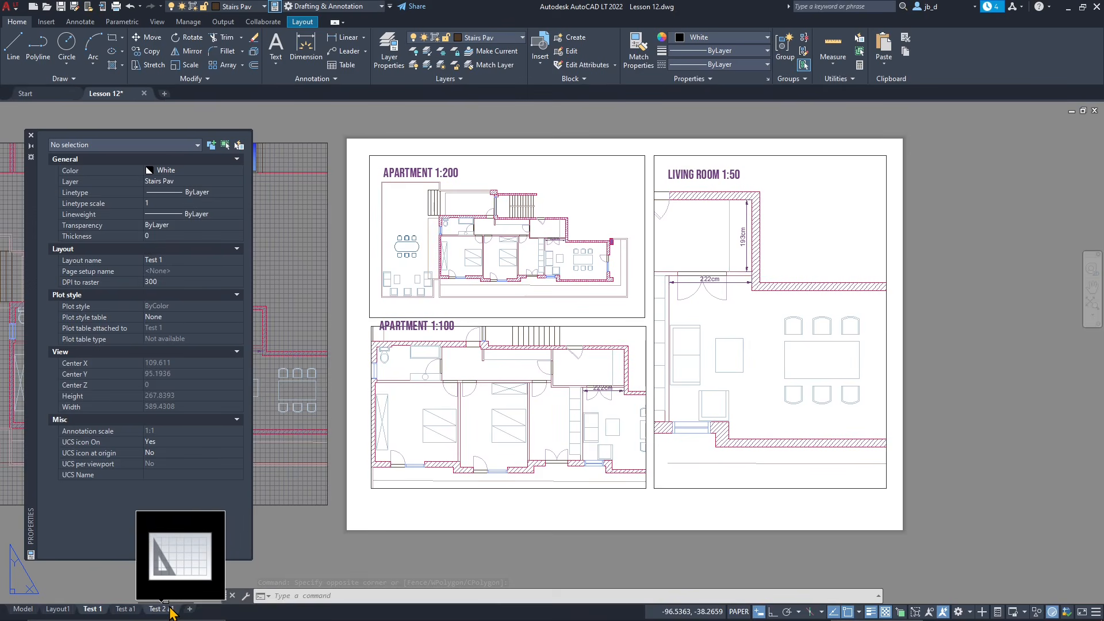
{"action": "left_click", "coordinate": [169, 611]}
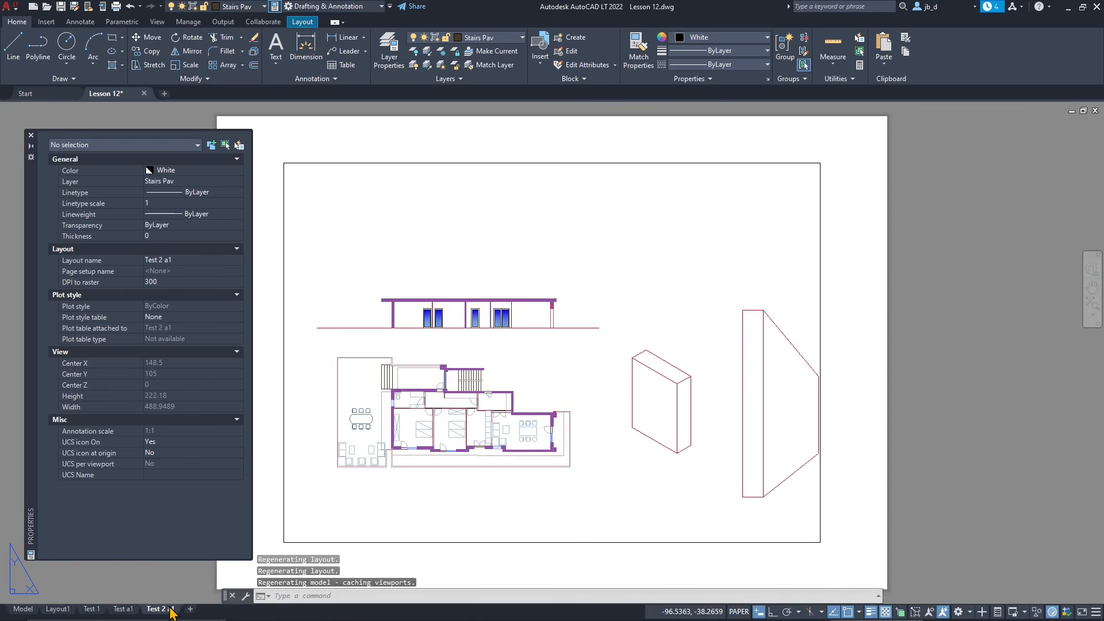
{"action": "middle_click_drag", "start_coordinate": [386, 461], "coordinate": [434, 454]}
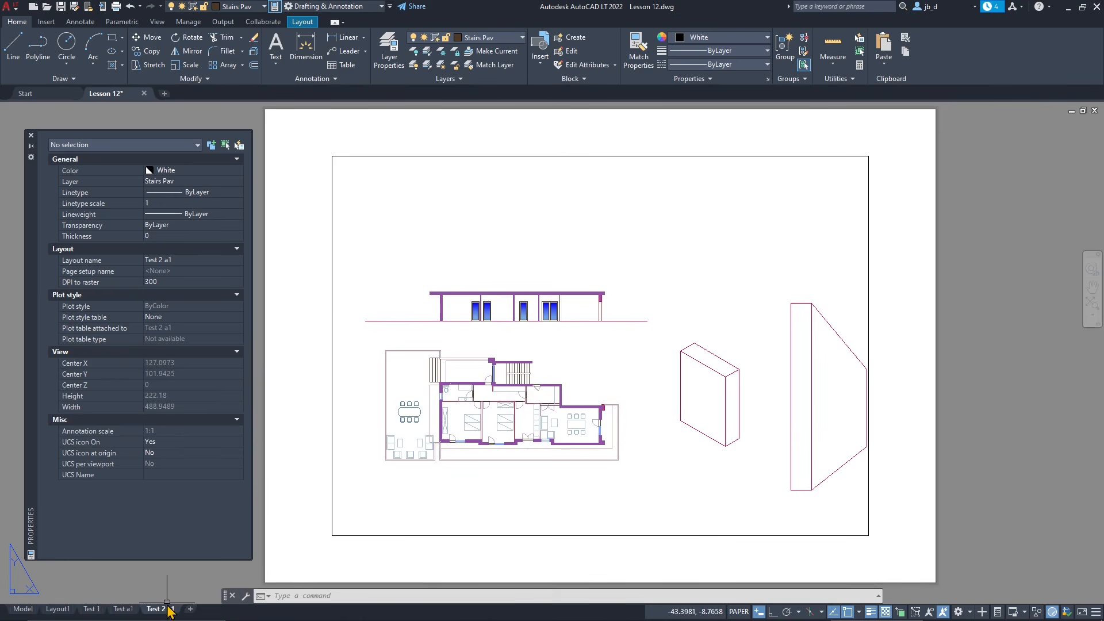
Step: Start a new layout from a template, compare the tutorial template previews and choose Tutorial-iArch
{"action": "right_click", "coordinate": [170, 611]}
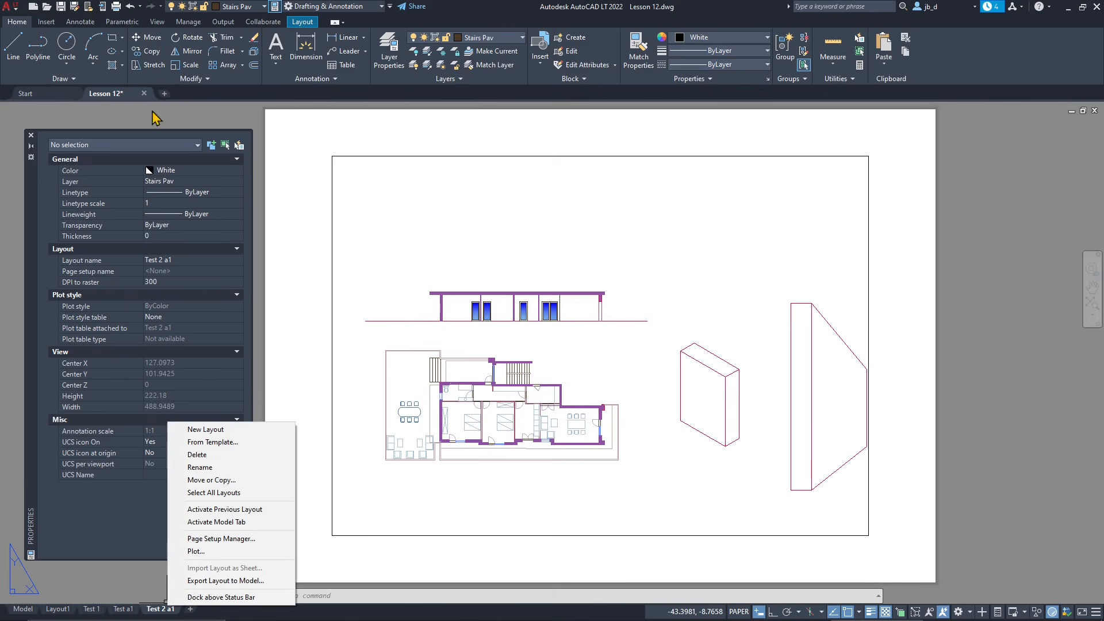
{"action": "left_click", "coordinate": [303, 22]}
{"action": "left_click", "coordinate": [303, 22]}
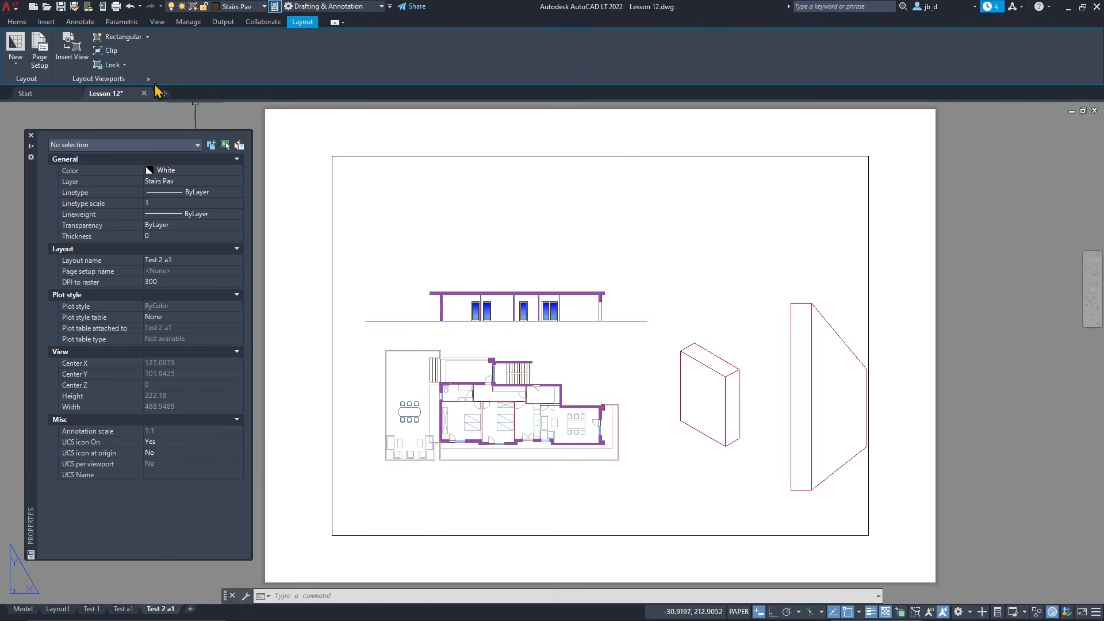
{"action": "left_click", "coordinate": [16, 65]}
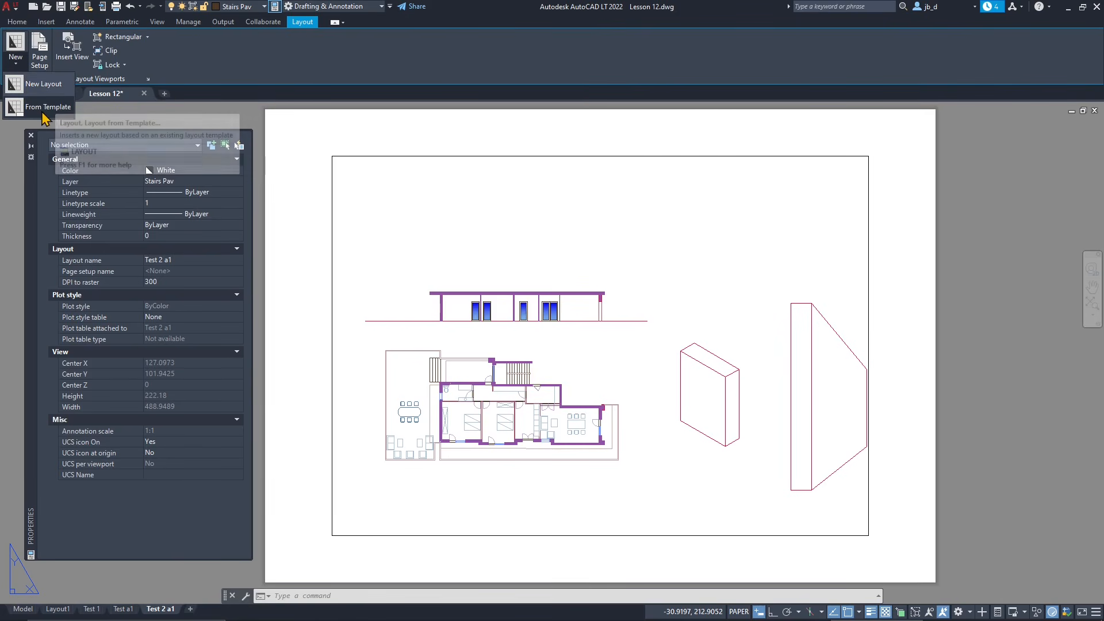
{"action": "left_click", "coordinate": [23, 111]}
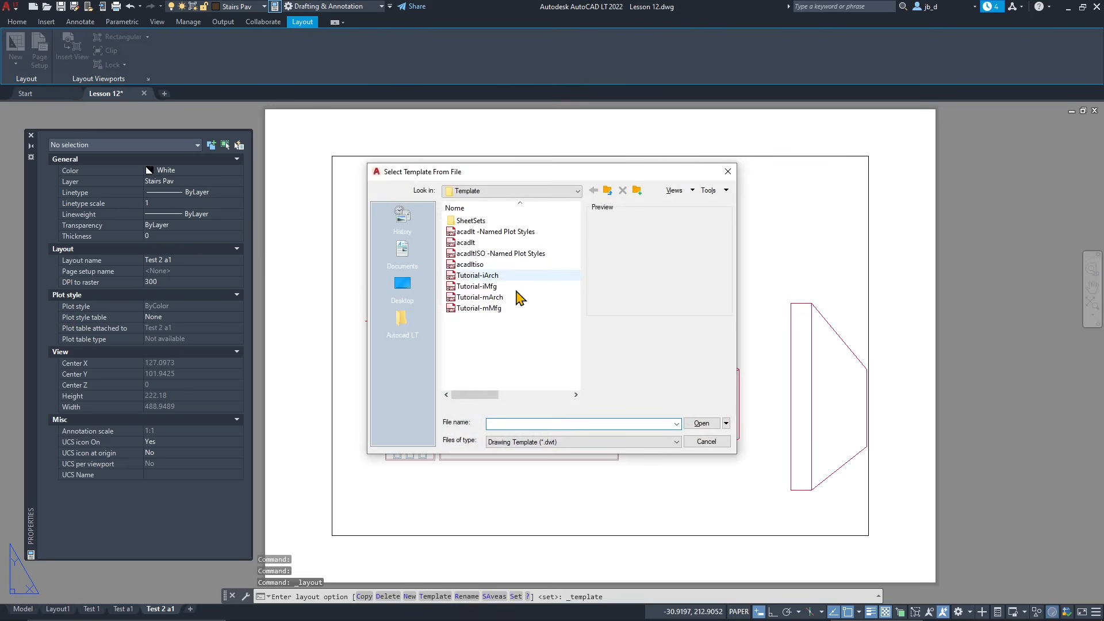
{"action": "left_click", "coordinate": [484, 287]}
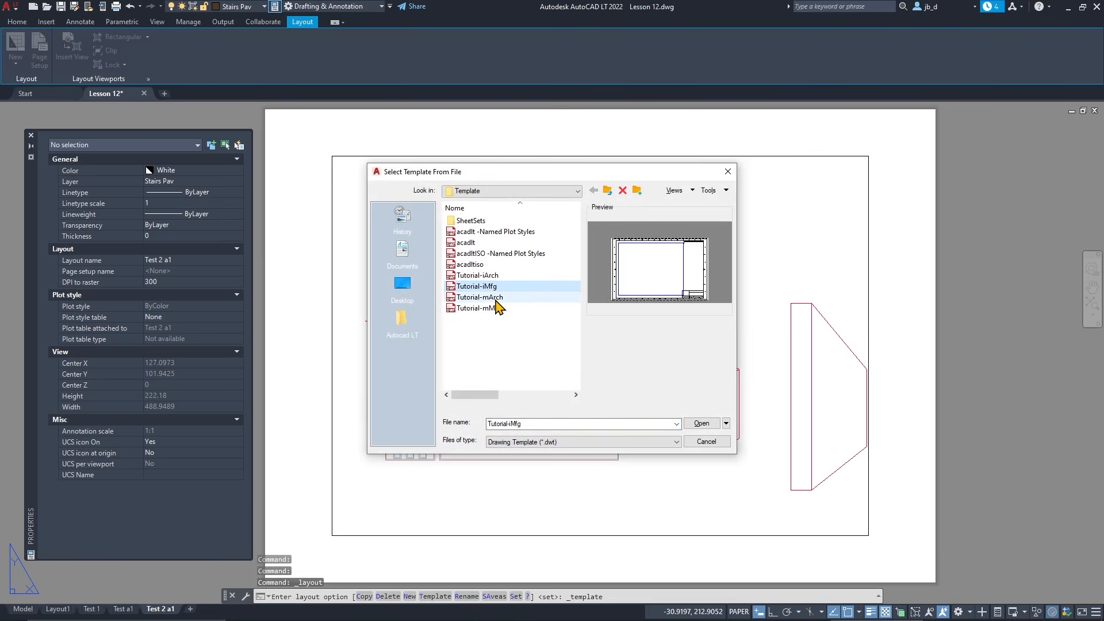
{"action": "left_click", "coordinate": [495, 298]}
{"action": "left_click", "coordinate": [496, 308]}
{"action": "left_click", "coordinate": [495, 299]}
{"action": "left_click", "coordinate": [494, 287]}
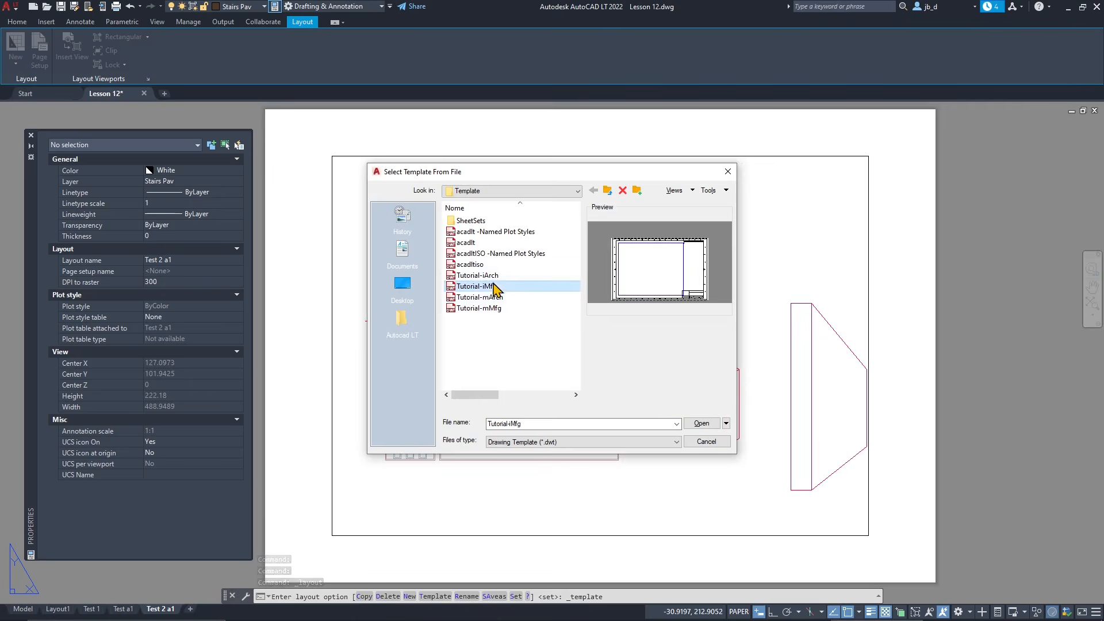
{"action": "left_click", "coordinate": [493, 276]}
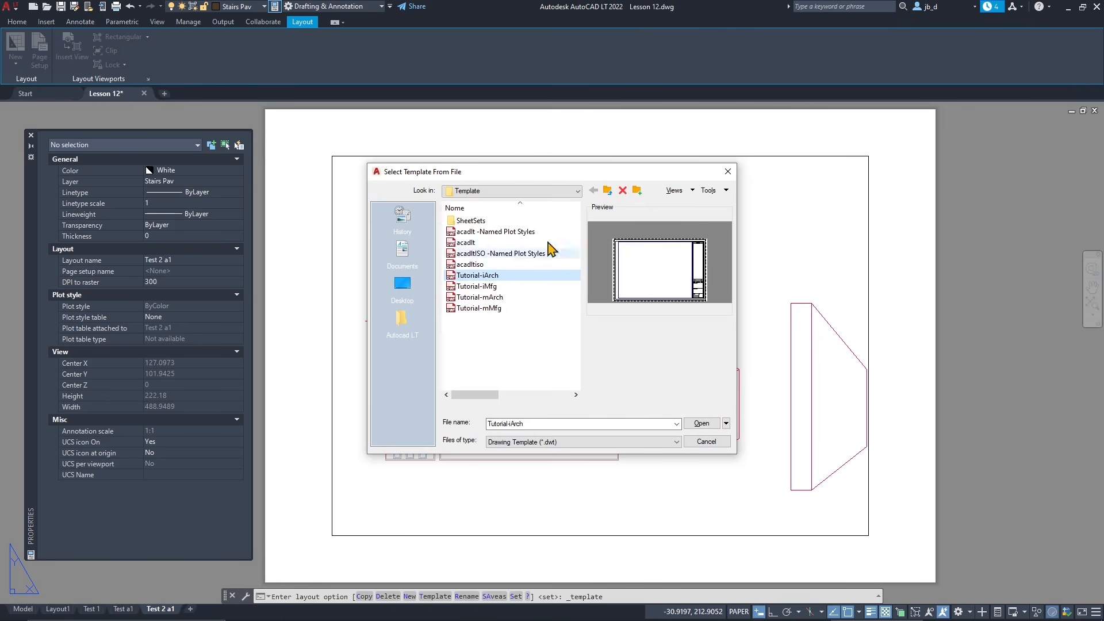
Step: Insert the D-Size Layout from the chosen template and open its title-block sheet
{"action": "left_click", "coordinate": [699, 423]}
{"action": "left_click", "coordinate": [603, 273]}
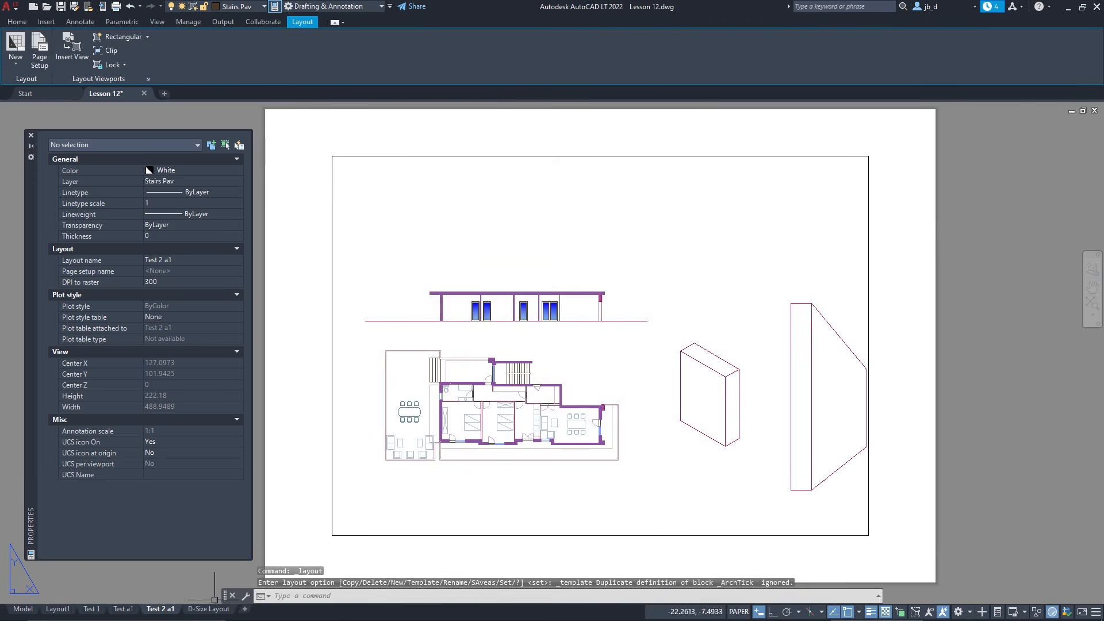
{"action": "left_click", "coordinate": [217, 611]}
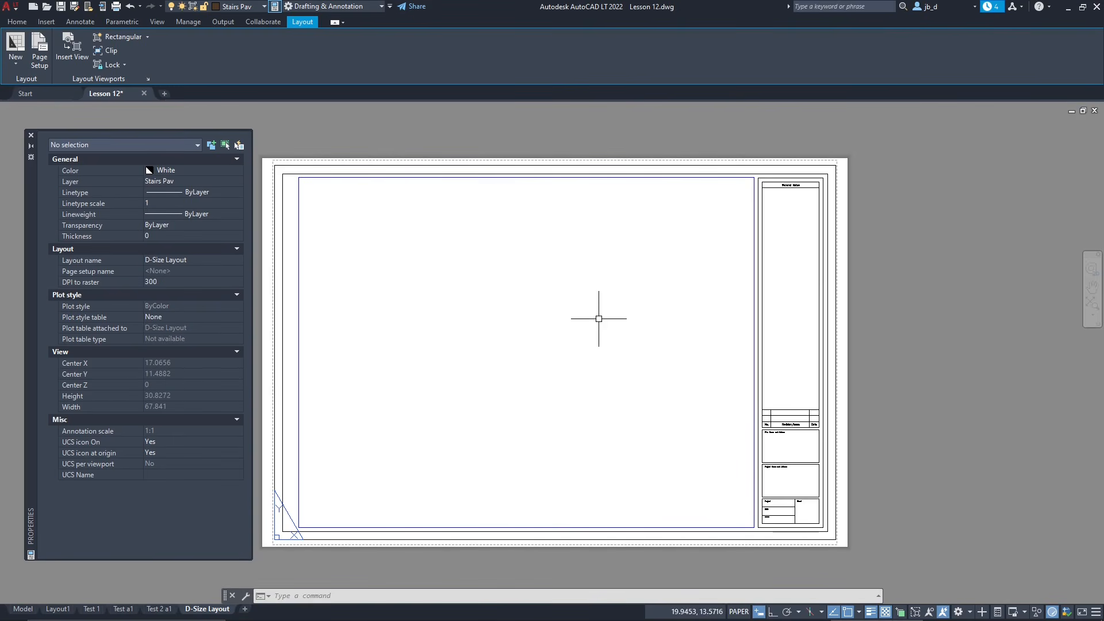
{"action": "middle_click_drag", "start_coordinate": [521, 344], "coordinate": [548, 340]}
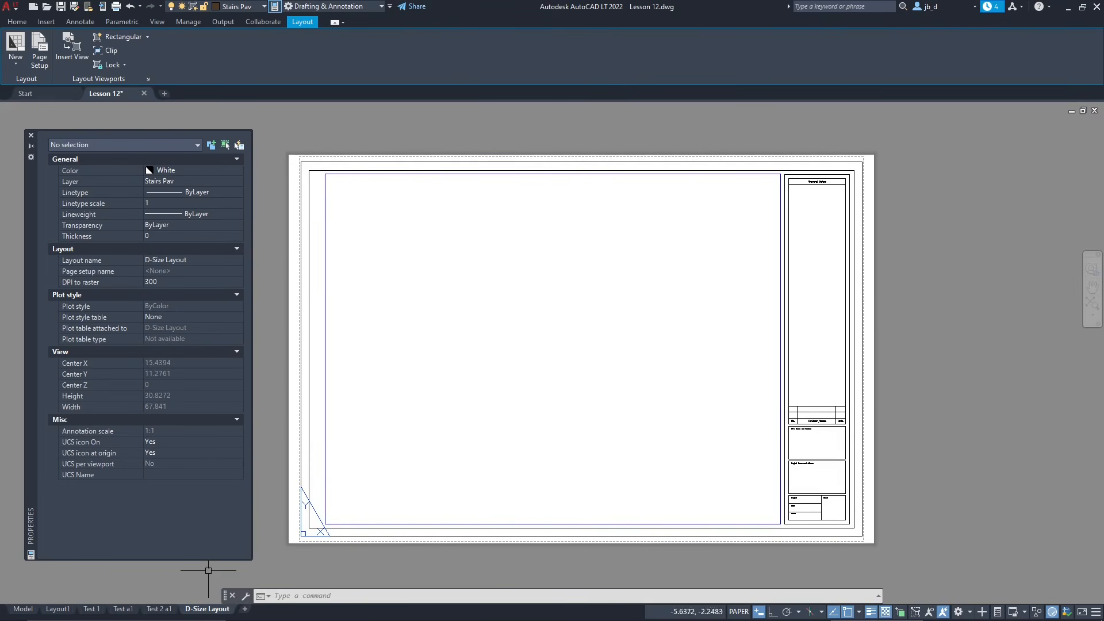
Step: Delete the D-Size Layout from the drawing
{"action": "right_click", "coordinate": [217, 612]}
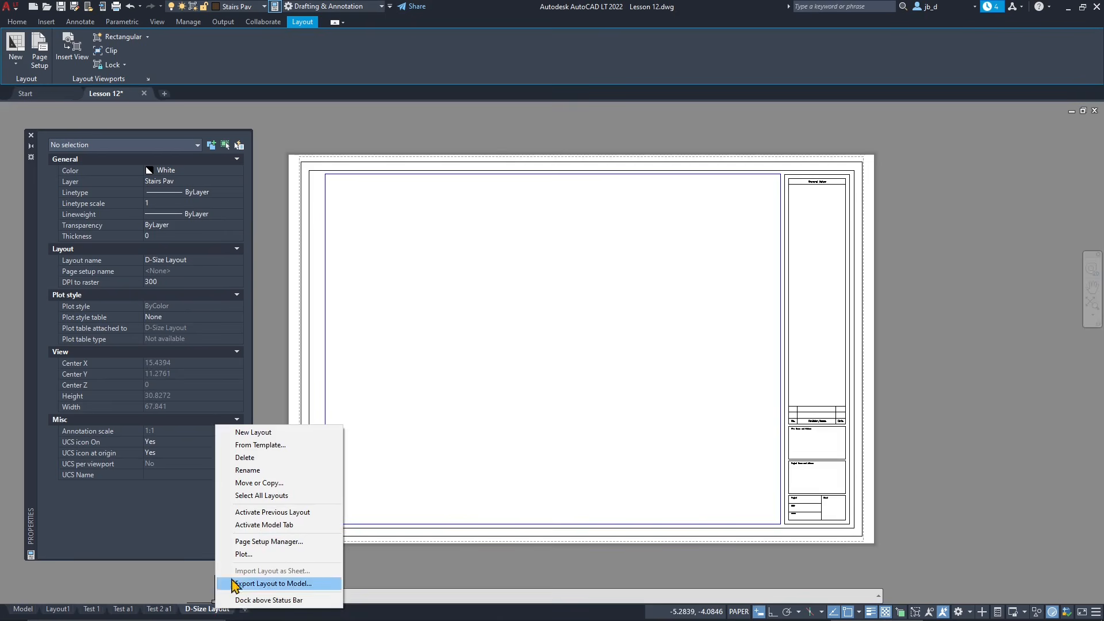
{"action": "left_click", "coordinate": [244, 458]}
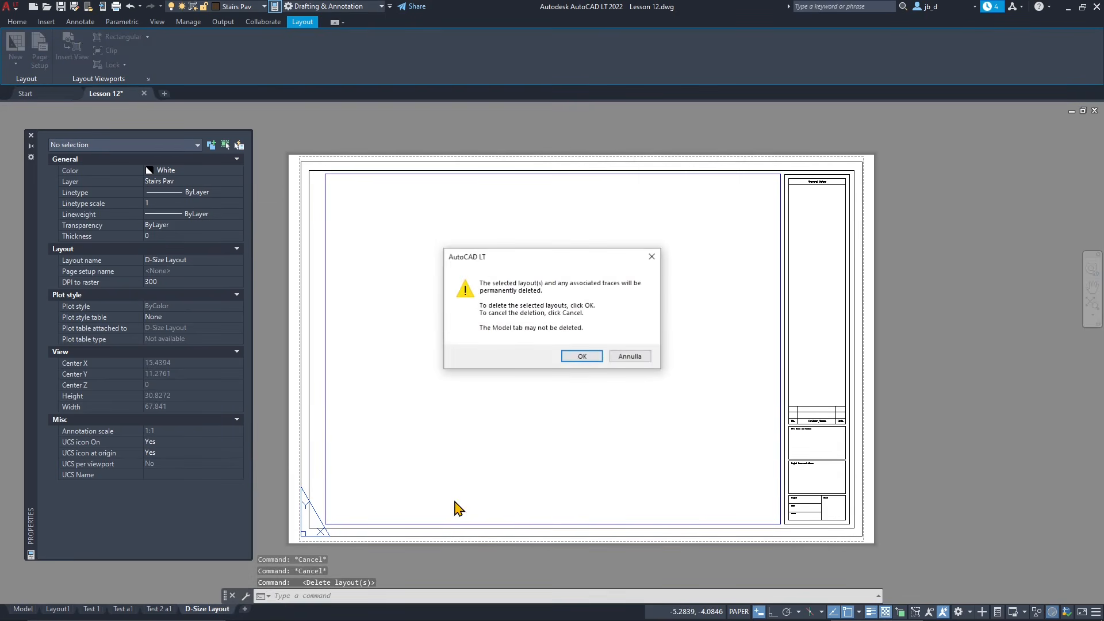
{"action": "left_click", "coordinate": [587, 361]}
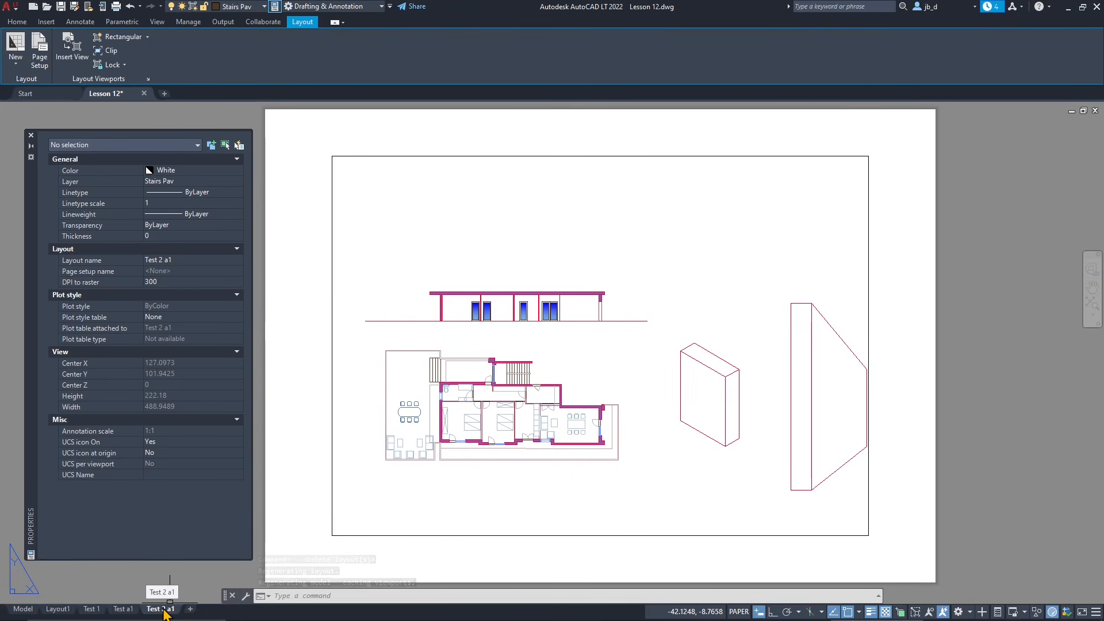
Step: Look through the page setups of the existing layouts and open the Test 2 a1 setup for modification
{"action": "left_click", "coordinate": [16, 62]}
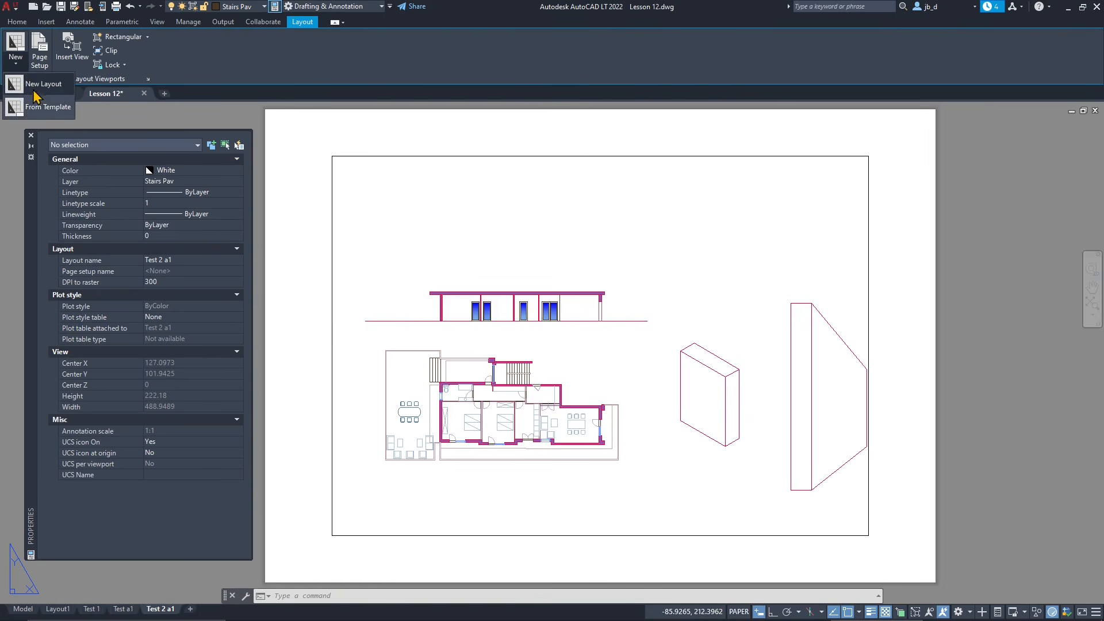
{"action": "left_click", "coordinate": [45, 61]}
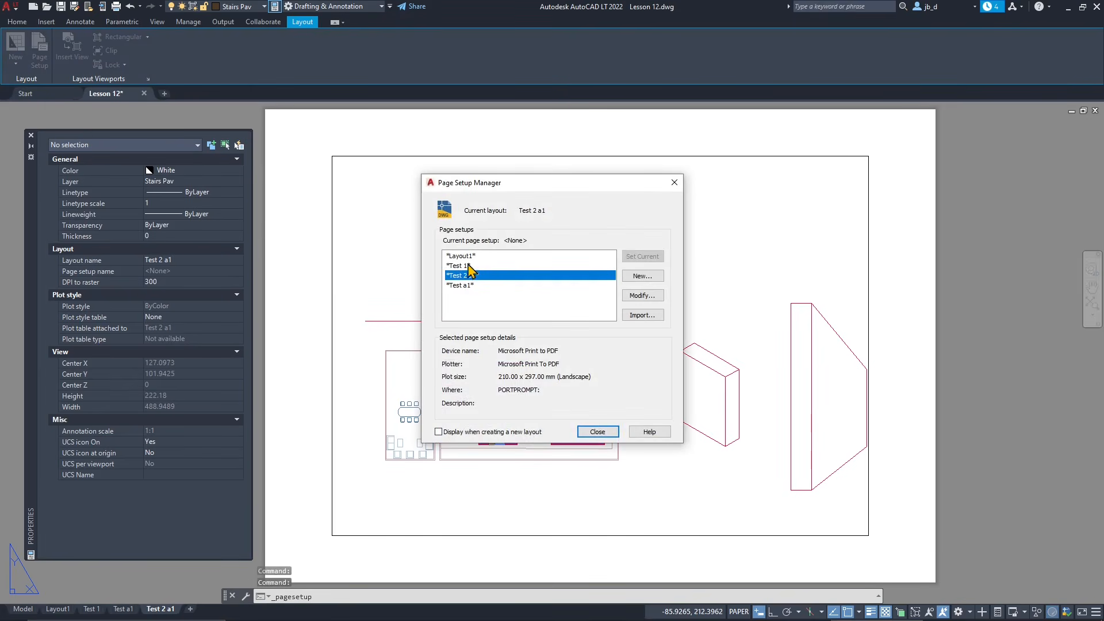
{"action": "left_click", "coordinate": [476, 284]}
{"action": "left_click", "coordinate": [468, 258]}
{"action": "left_click", "coordinate": [471, 266]}
{"action": "left_click", "coordinate": [474, 277]}
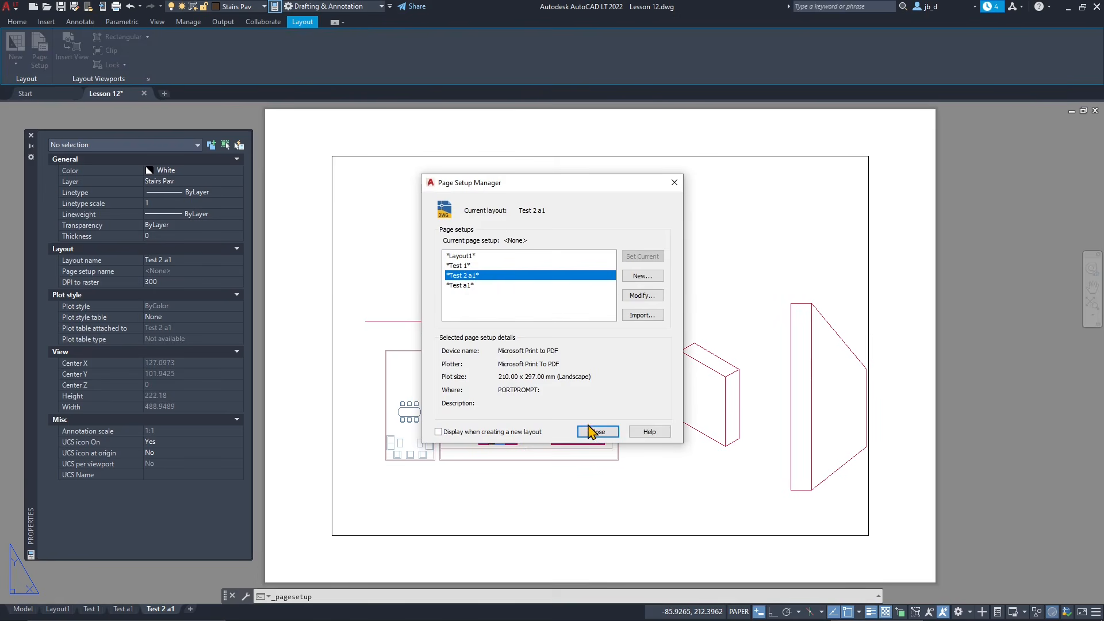
{"action": "left_click", "coordinate": [644, 296]}
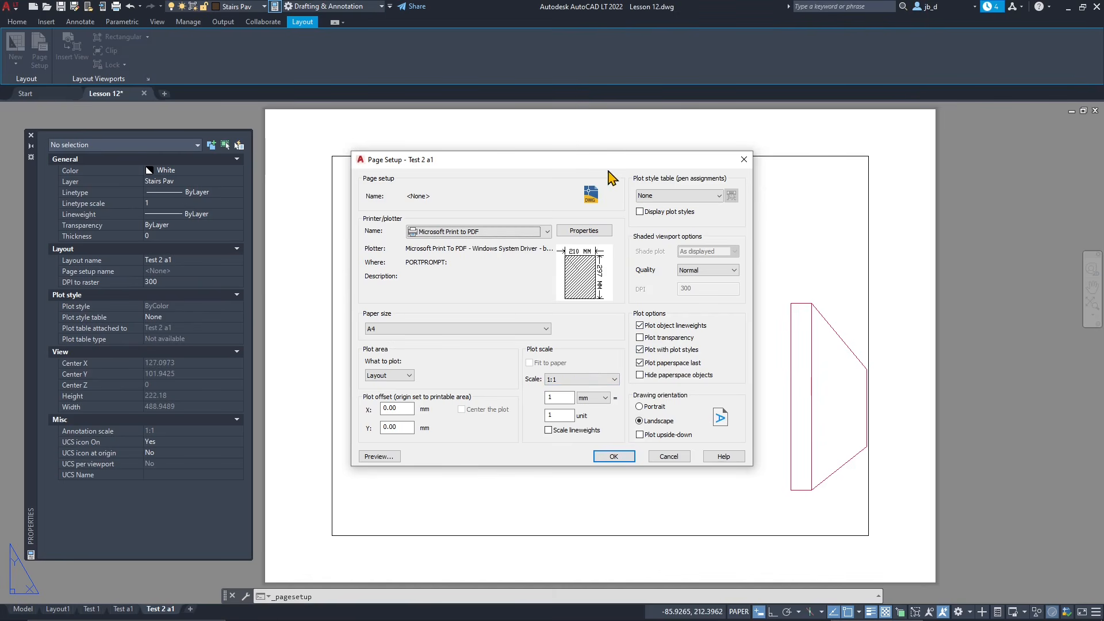
Step: Set the plotter of the Test 2 a1 page setup to AutoCAD PDF (High Quality Print).pc3
{"action": "left_click_drag", "start_coordinate": [607, 164], "coordinate": [628, 188]}
{"action": "left_click", "coordinate": [447, 249]}
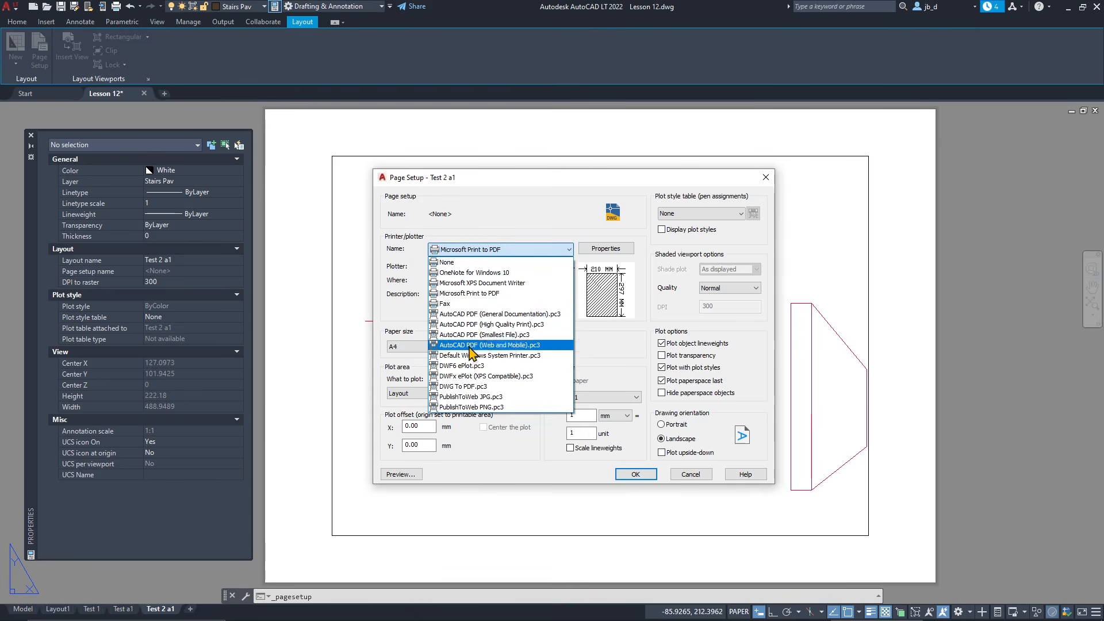
{"action": "left_click", "coordinate": [472, 325]}
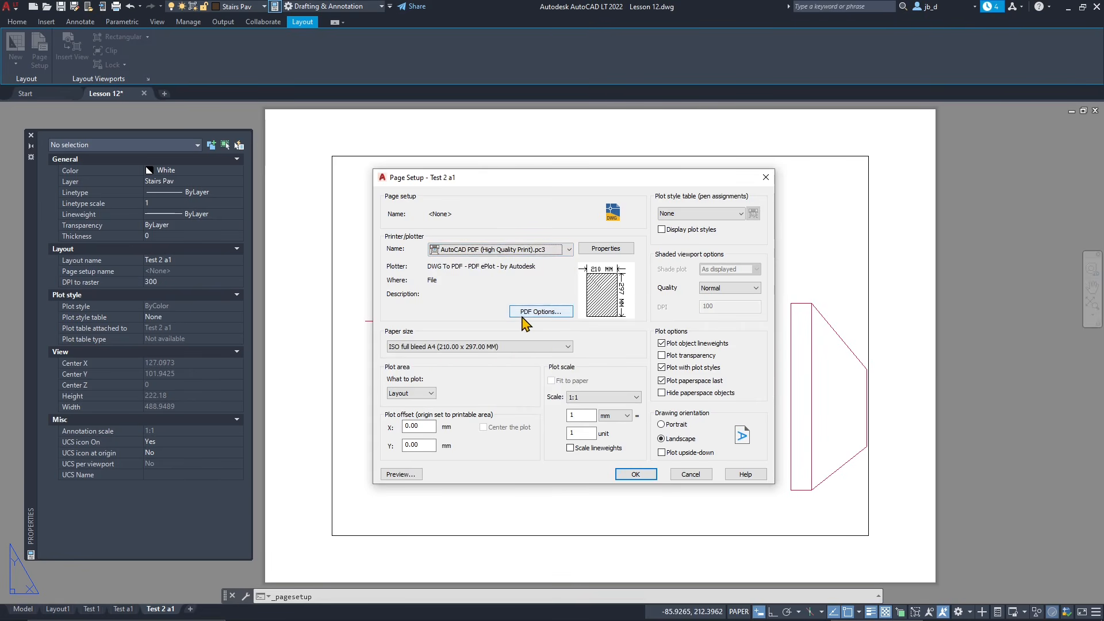
{"action": "left_click", "coordinate": [469, 249]}
{"action": "left_click", "coordinate": [495, 224]}
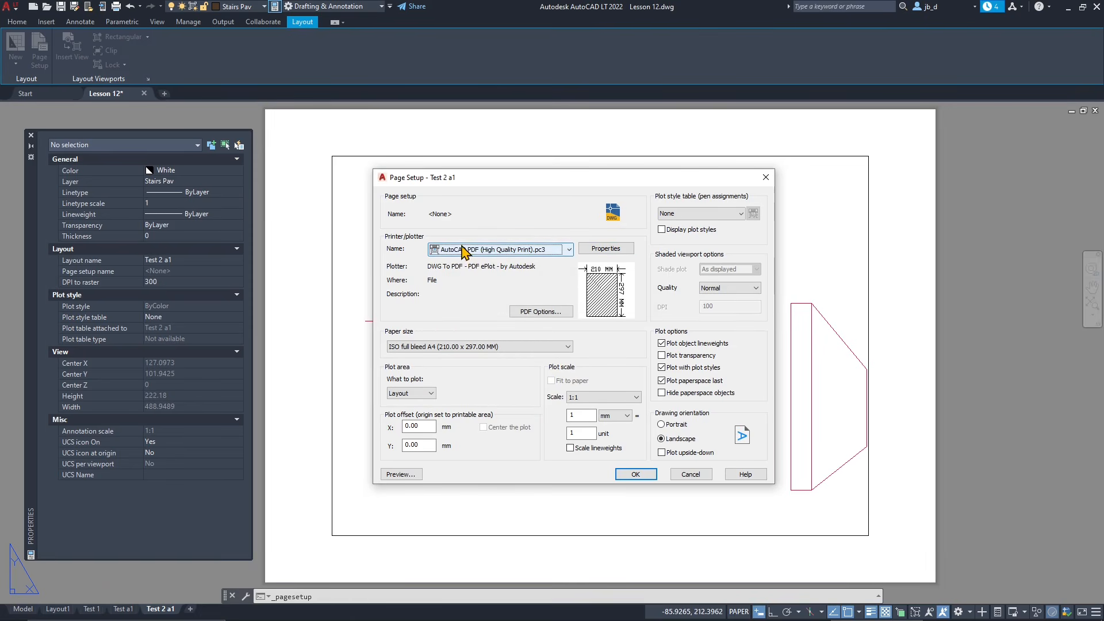
Step: Set the paper size of the page setup to ISO expand A1 (841.00 x 594.00 MM)
{"action": "left_click", "coordinate": [459, 349]}
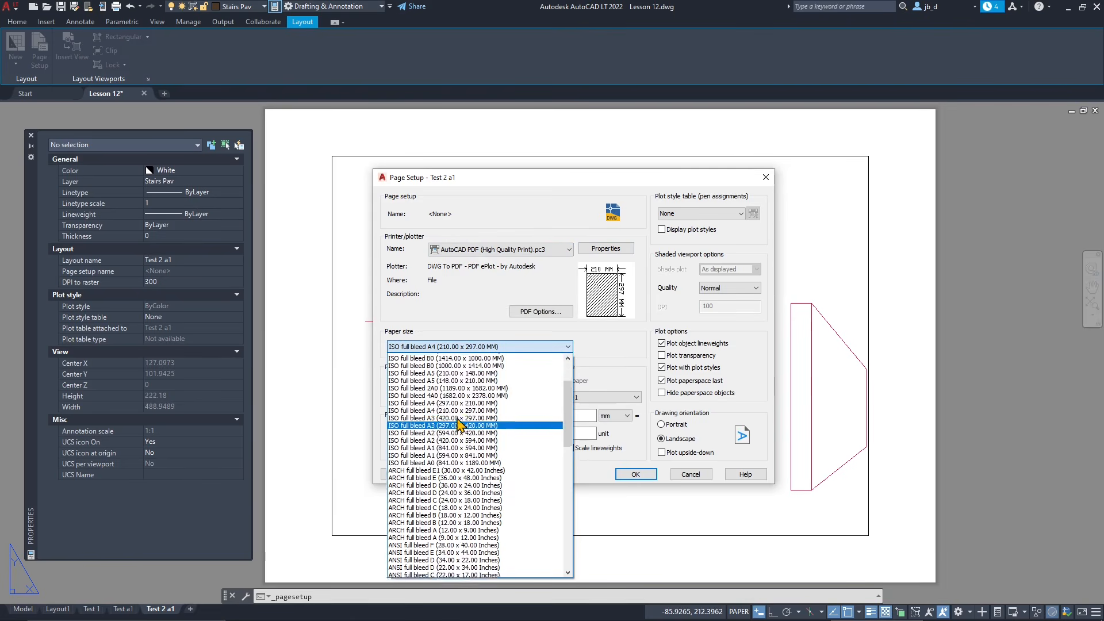
{"action": "scroll", "coordinate": [459, 412], "scroll_direction": "up", "scroll_amount": 3}
{"action": "scroll", "coordinate": [454, 368], "scroll_direction": "down", "scroll_amount": 4}
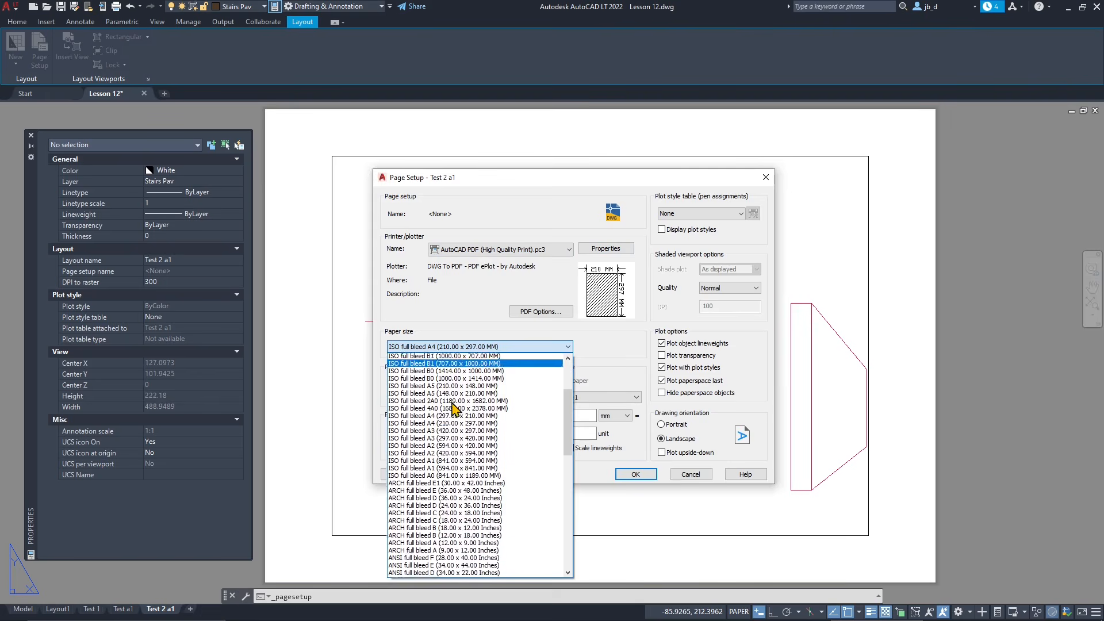
{"action": "scroll", "coordinate": [454, 410], "scroll_direction": "down", "scroll_amount": 7}
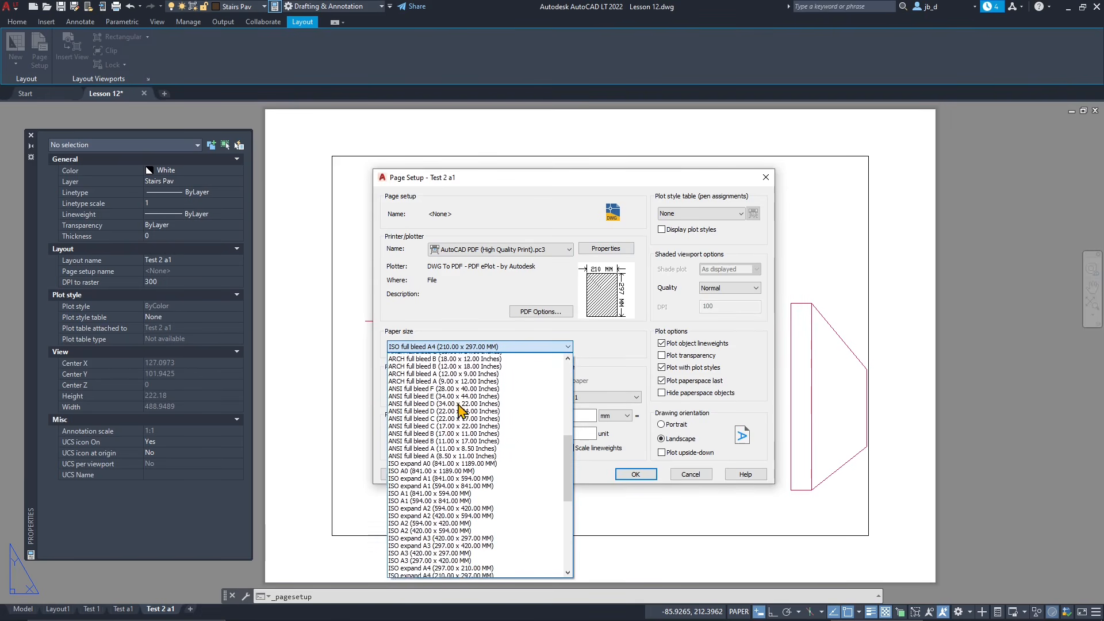
{"action": "scroll", "coordinate": [461, 410], "scroll_direction": "down", "scroll_amount": 1}
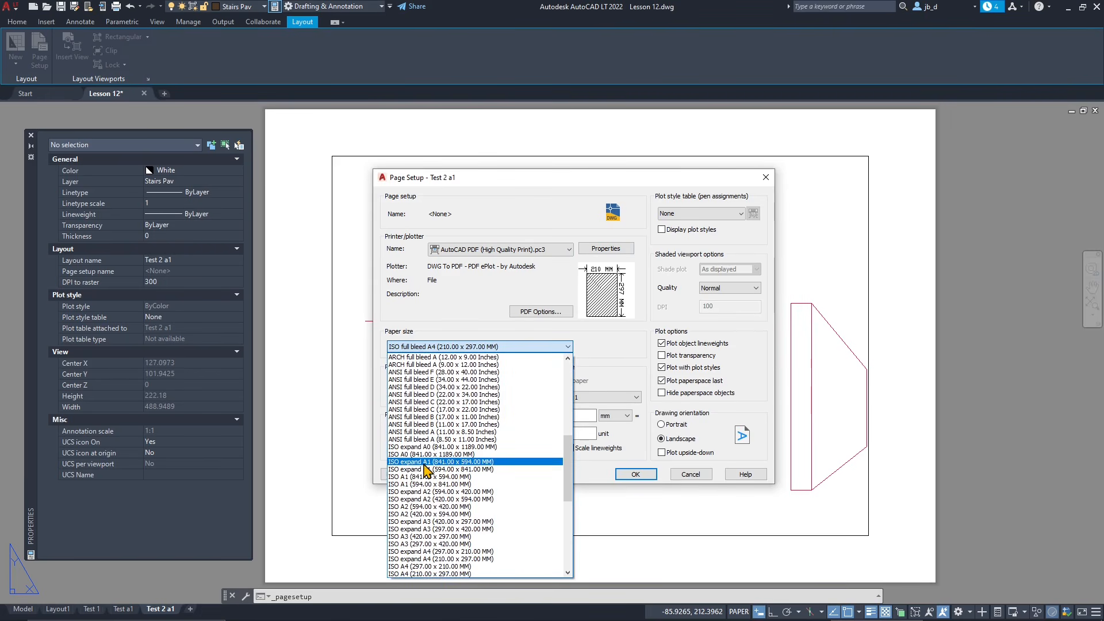
{"action": "left_click", "coordinate": [405, 462]}
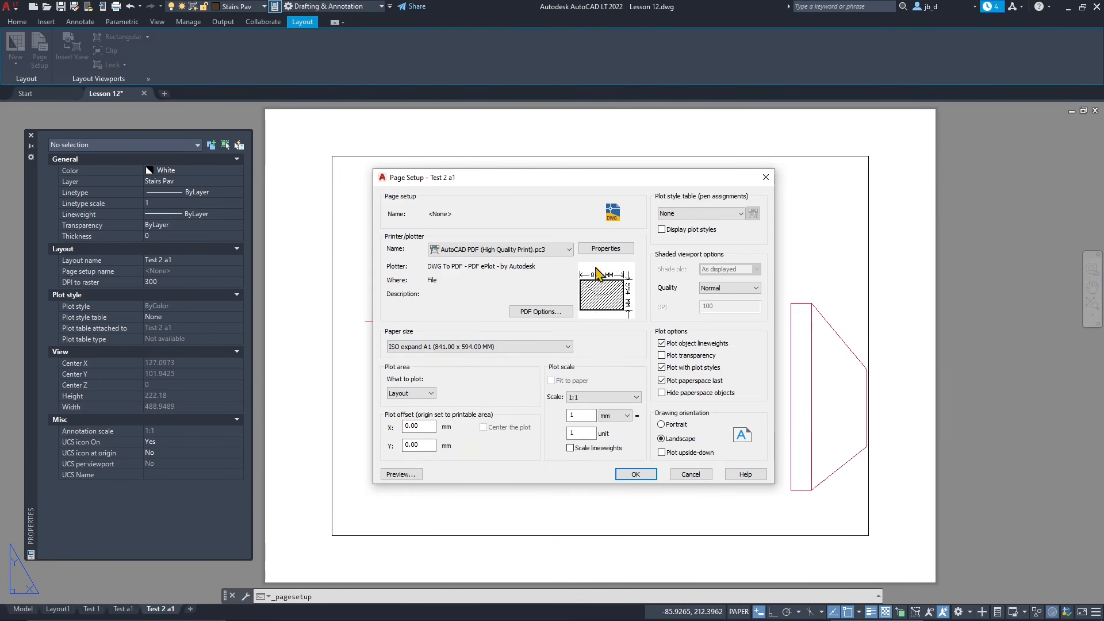
Step: Choose landscape orientation, accept the page setup and close the Page Setup Manager
{"action": "left_click", "coordinate": [684, 441]}
{"action": "left_click", "coordinate": [636, 475]}
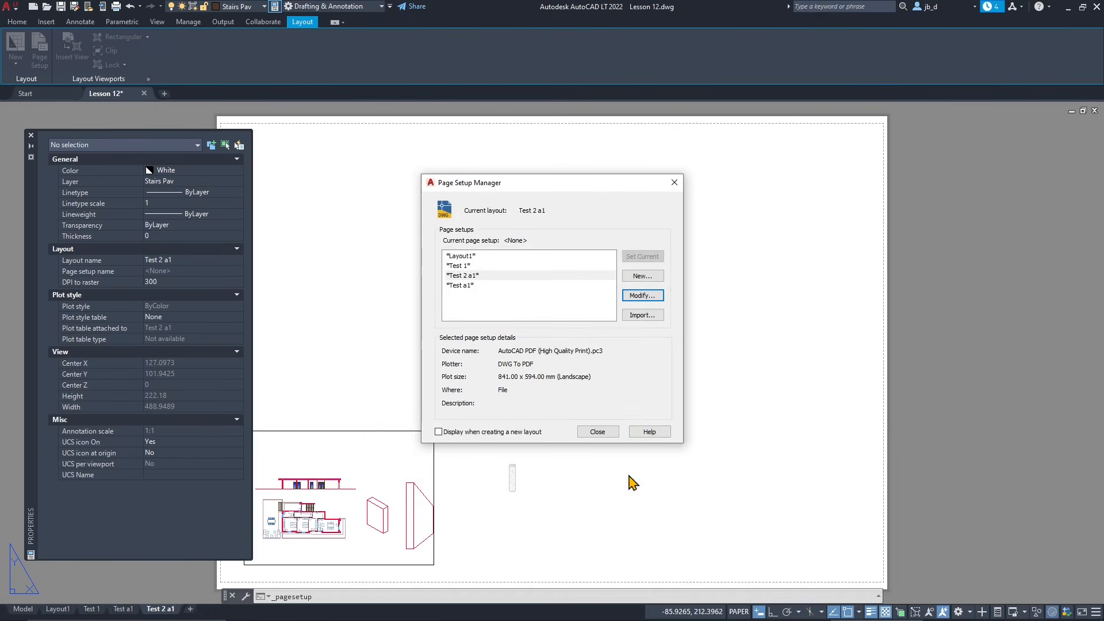
{"action": "left_click", "coordinate": [598, 431]}
Step: Examine the existing viewport's size and position on the A1 sheet, selecting it briefly and then clearing the selection
{"action": "middle_click_drag", "start_coordinate": [511, 389], "coordinate": [607, 340]}
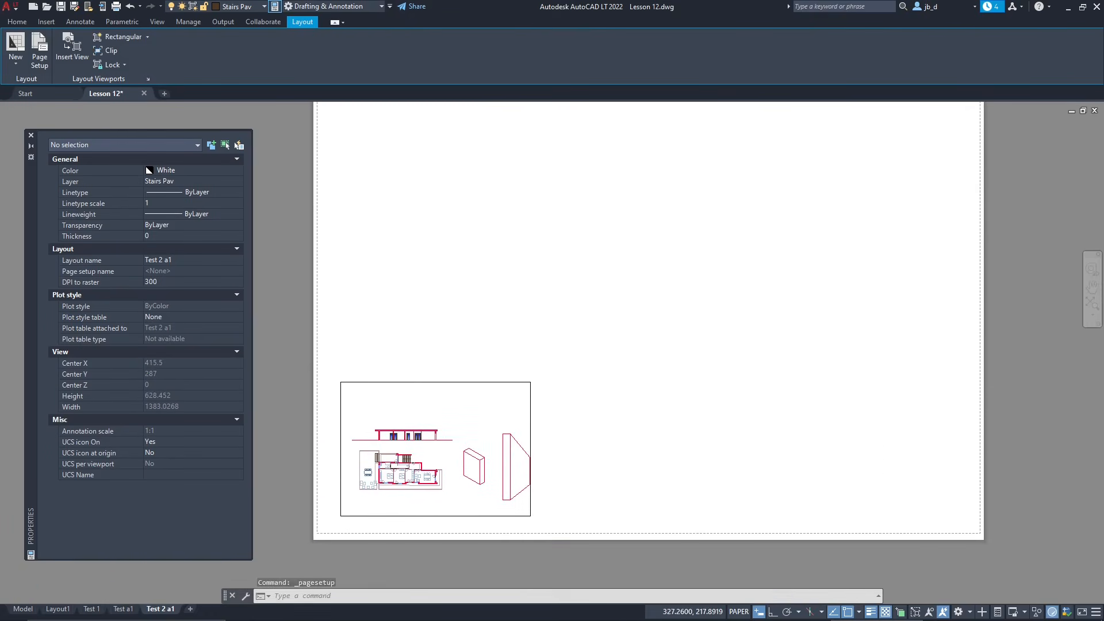
{"action": "scroll", "coordinate": [542, 381], "scroll_direction": "down", "scroll_amount": 2}
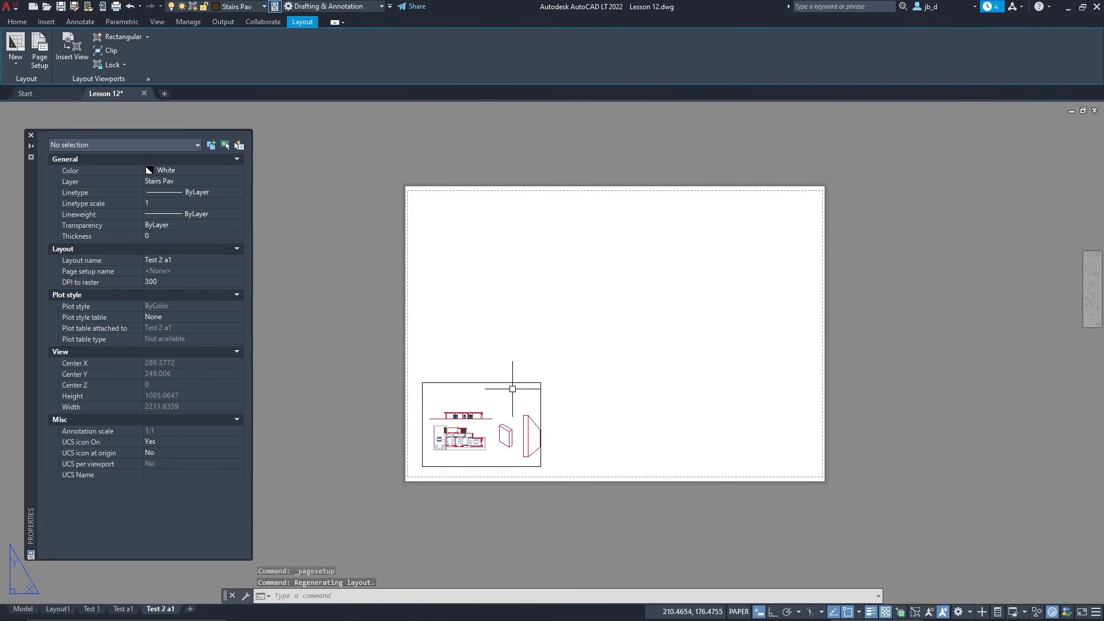
{"action": "scroll", "coordinate": [483, 415], "scroll_direction": "up", "scroll_amount": 2}
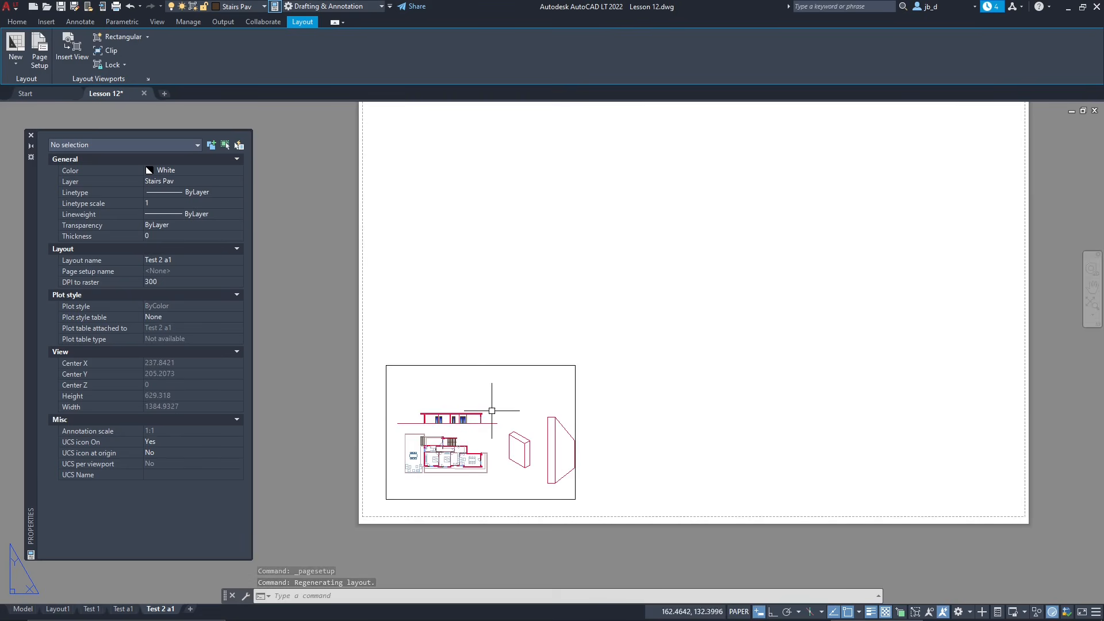
{"action": "left_click", "coordinate": [506, 365]}
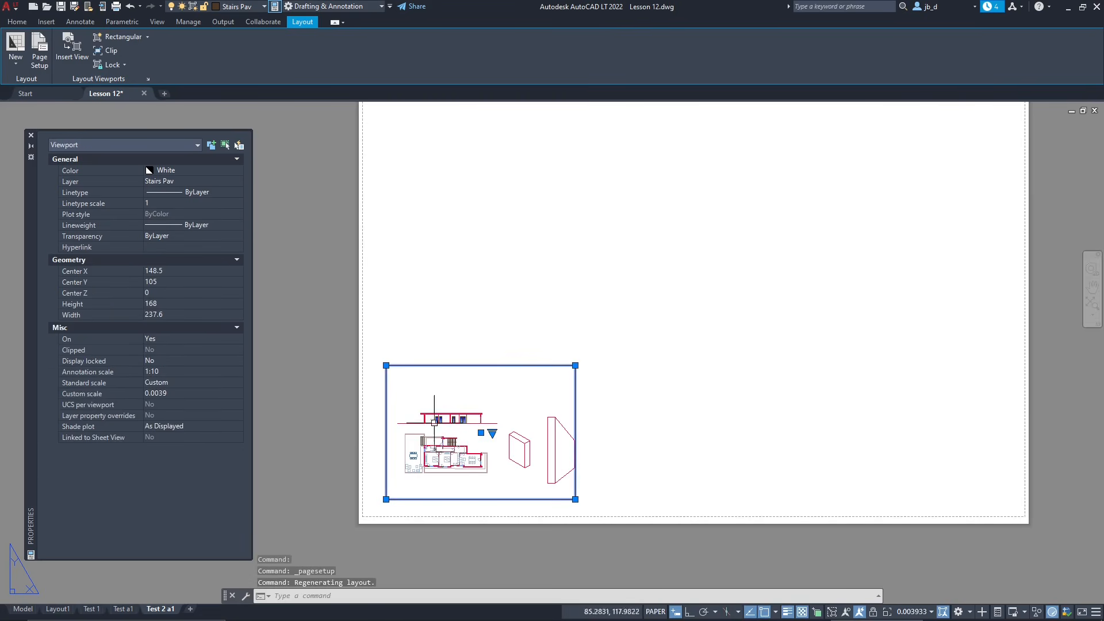
{"action": "scroll", "coordinate": [458, 432], "scroll_direction": "down", "scroll_amount": 2}
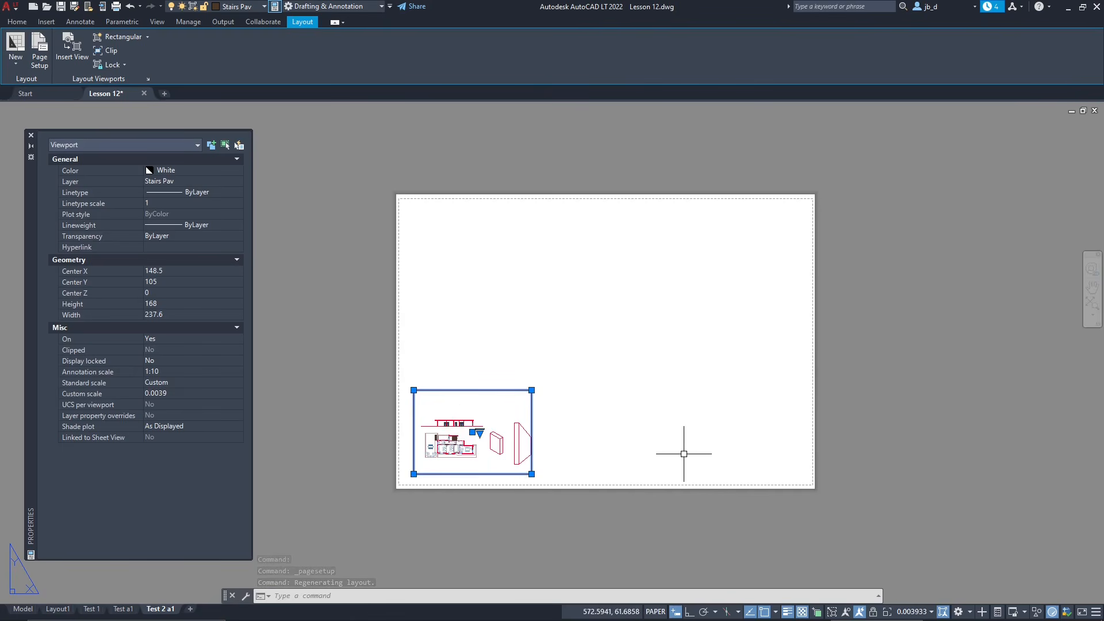
{"action": "key", "text": "Escape"}
{"action": "scroll", "coordinate": [428, 461], "scroll_direction": "up", "scroll_amount": 8}
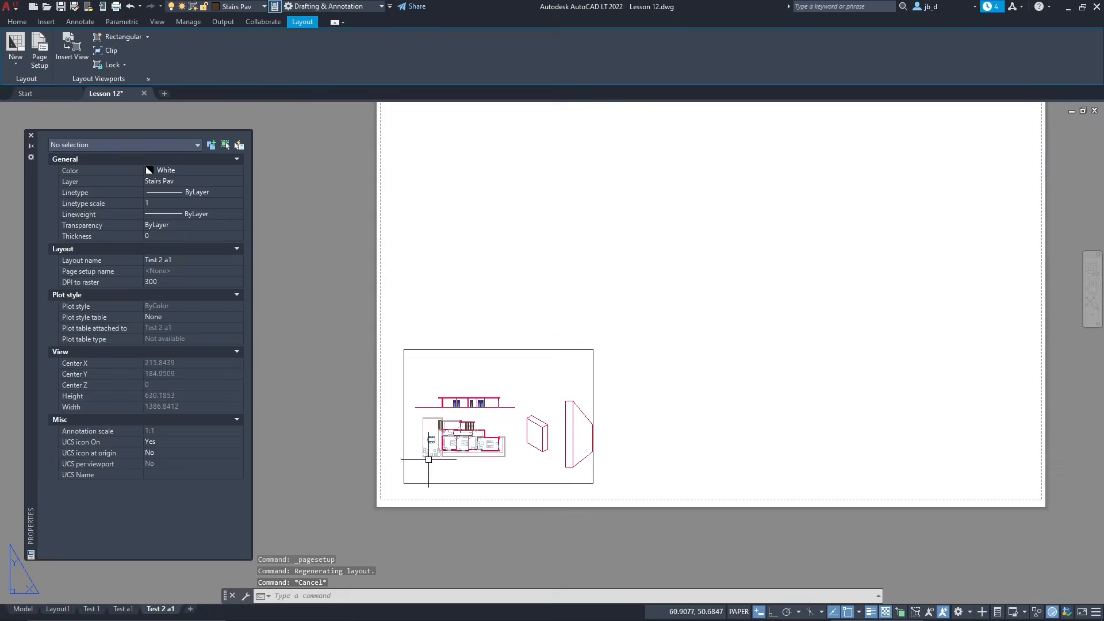